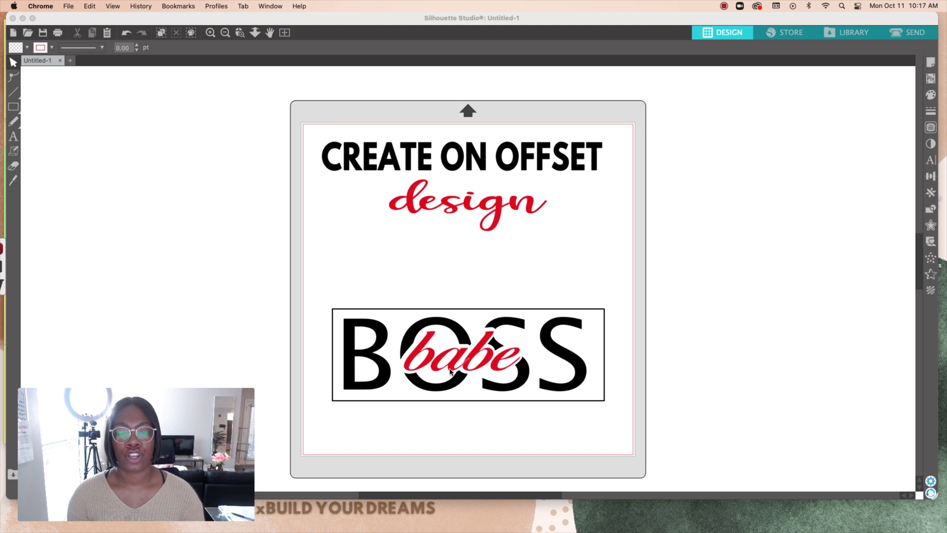
# Start a new blank design and add the text BOSS near the mat's top-left
pyautogui.hscroll(1, 484, 378)
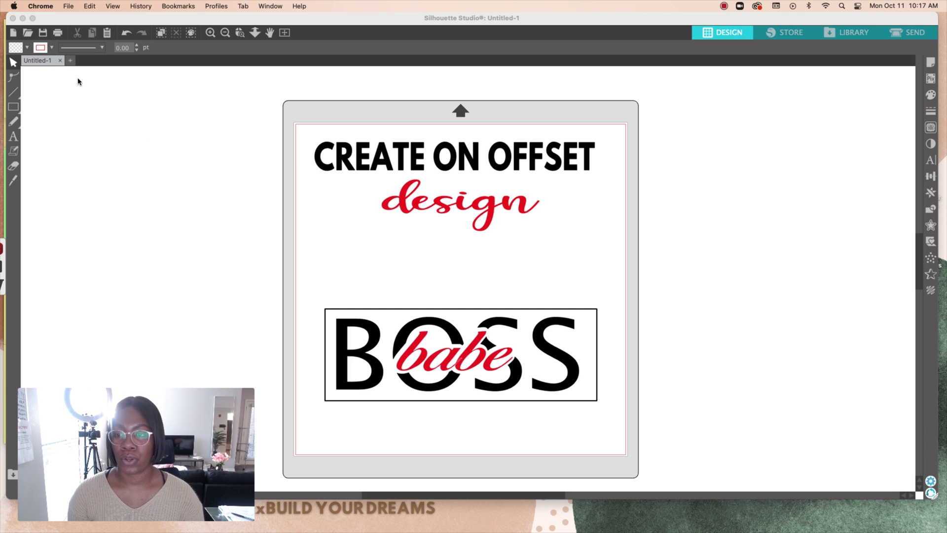
pyautogui.click(70, 61)
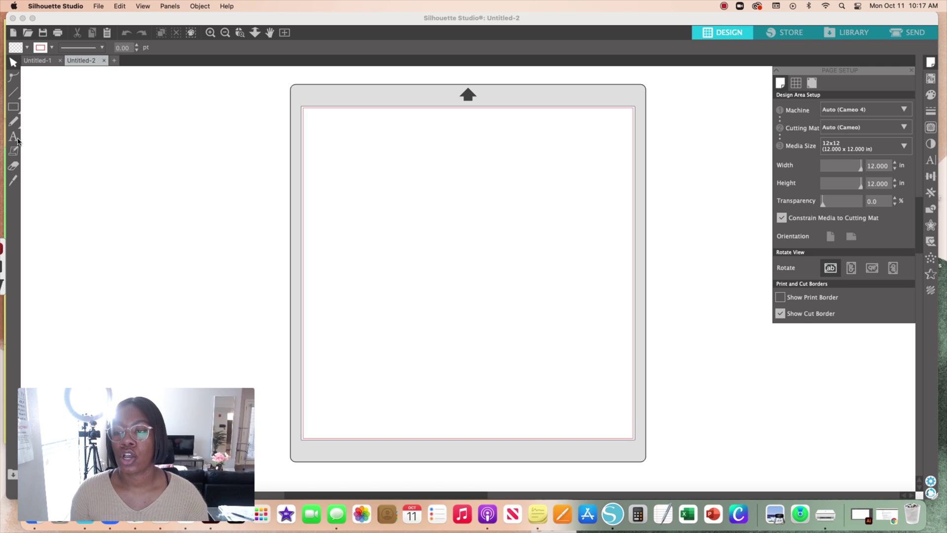
pyautogui.click(14, 137)
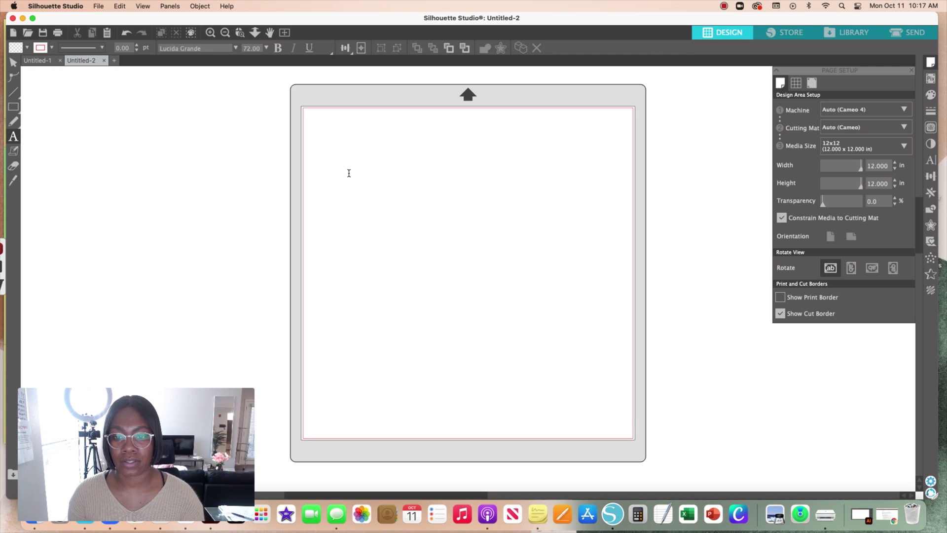
pyautogui.click(374, 182)
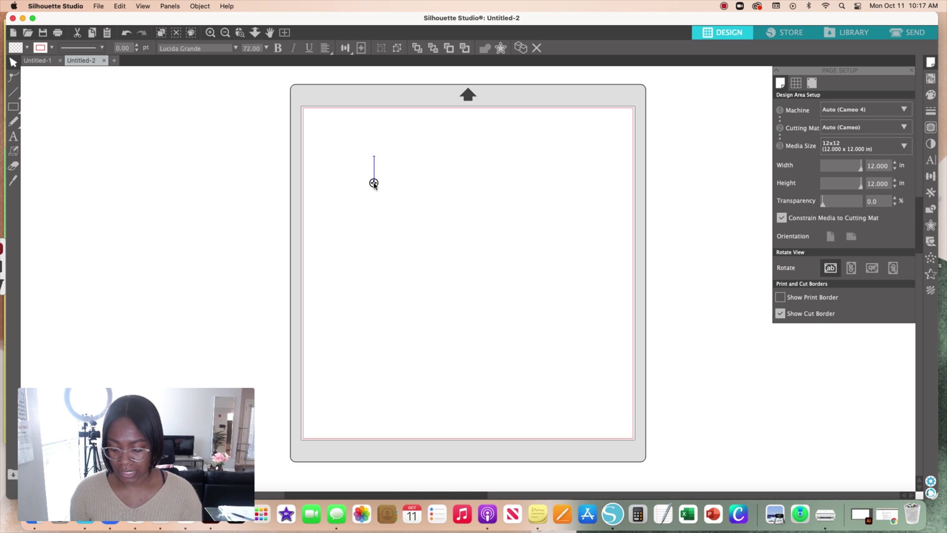
pyautogui.write('B')
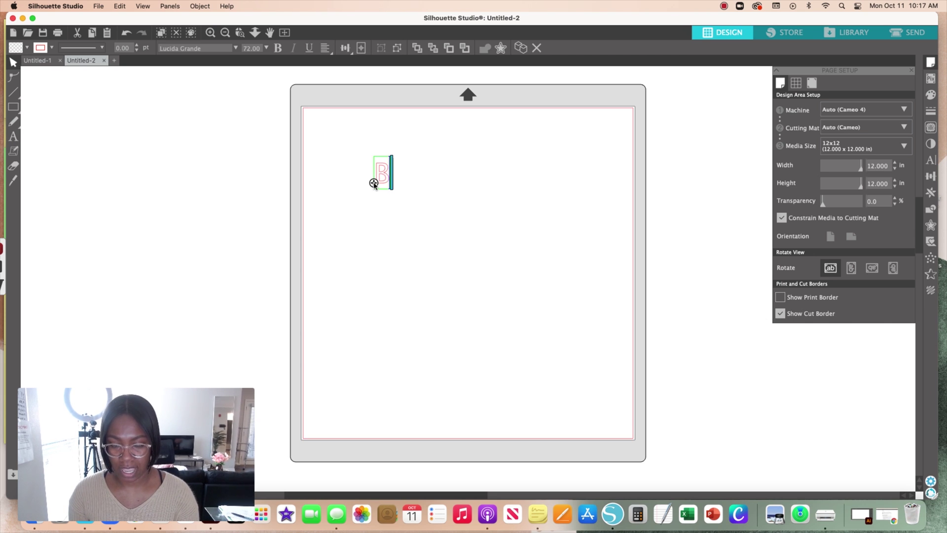
pyautogui.write('OSS')
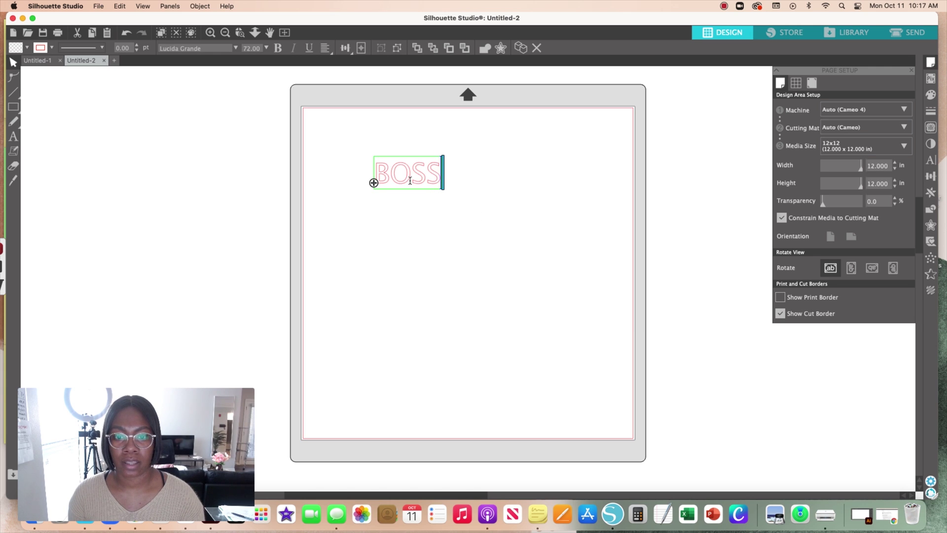
pyautogui.click(435, 277)
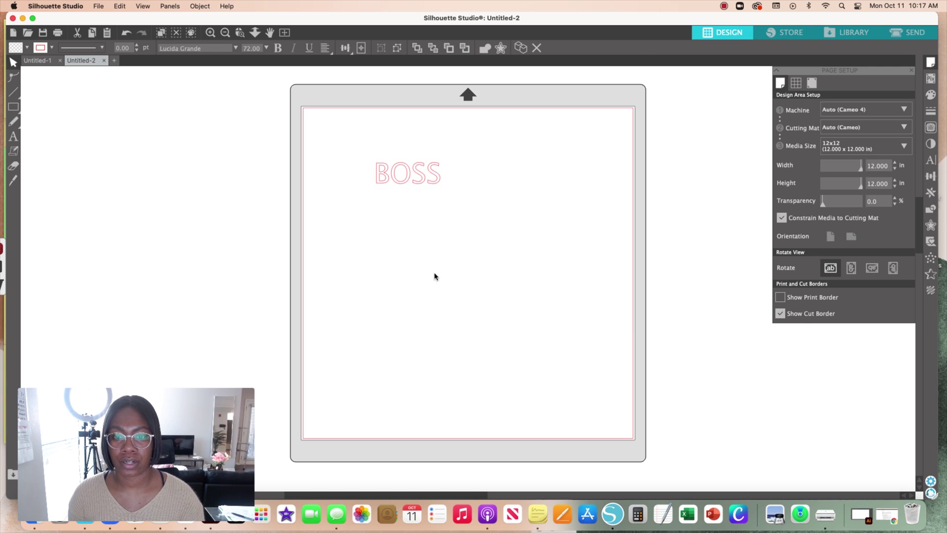
# Enlarge BOSS to about 9.375 x 4.721 inches and move it near the mat's top
pyautogui.click(408, 185)
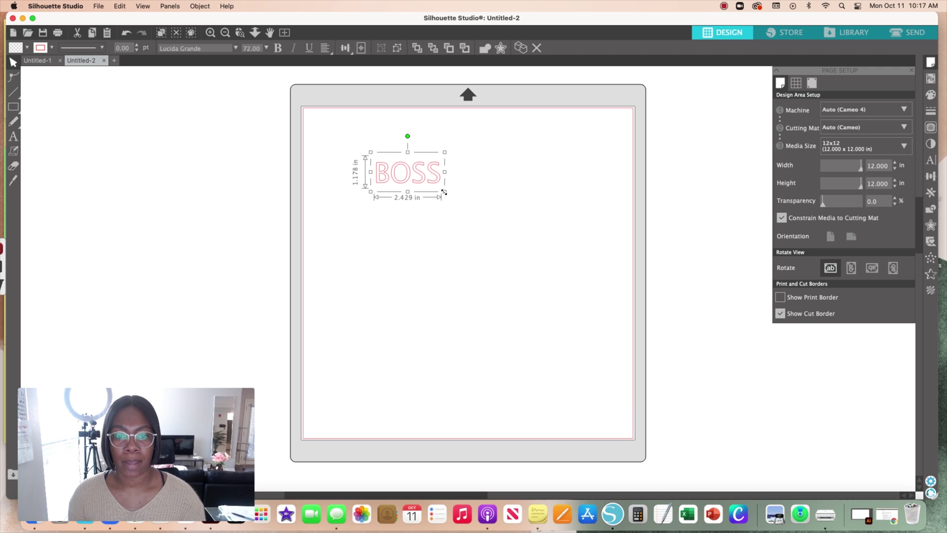
pyautogui.moveTo(444, 192); pyautogui.dragTo(566, 251)
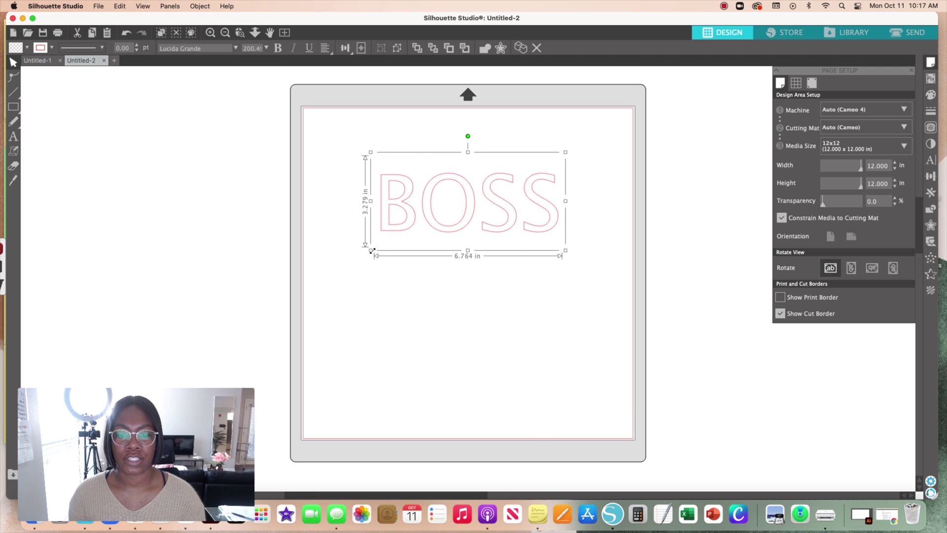
pyautogui.moveTo(371, 251); pyautogui.dragTo(335, 267)
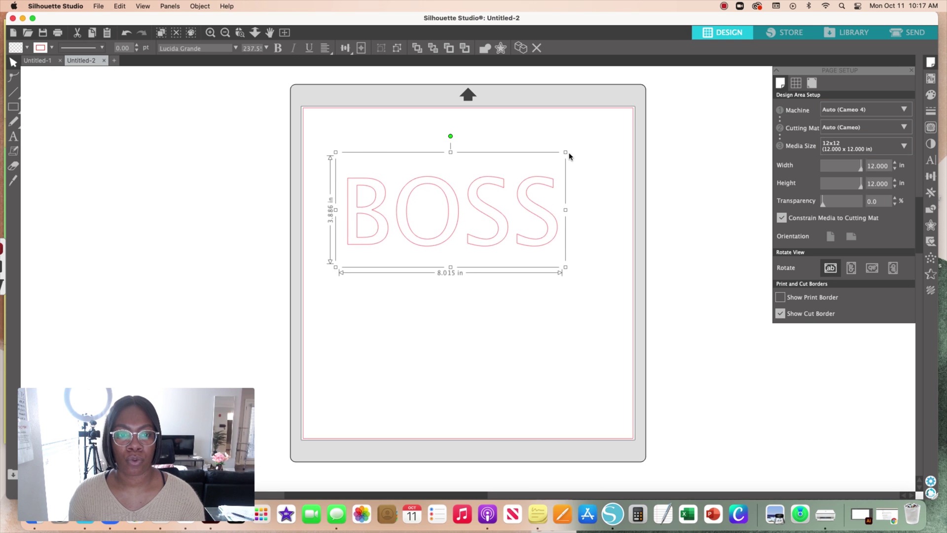
pyautogui.moveTo(566, 153); pyautogui.dragTo(592, 149)
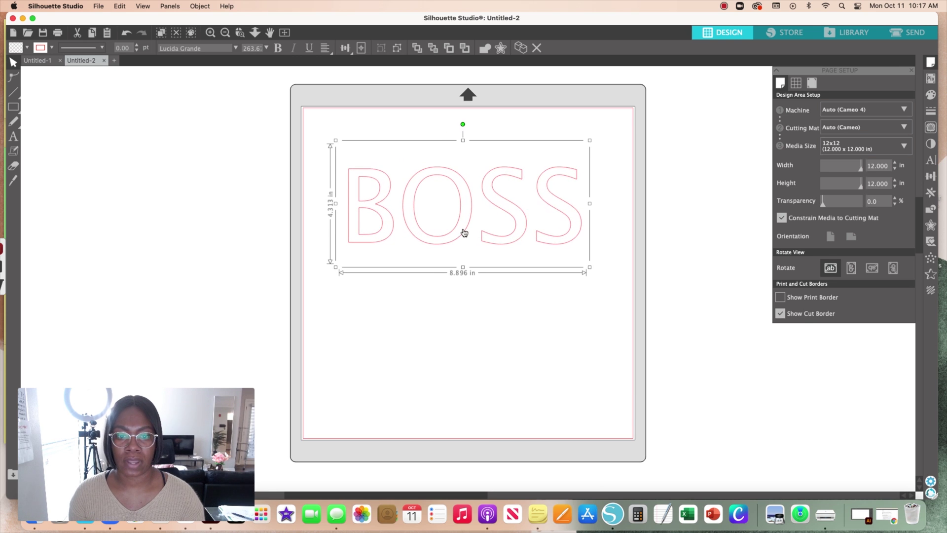
pyautogui.moveTo(464, 232); pyautogui.dragTo(467, 219)
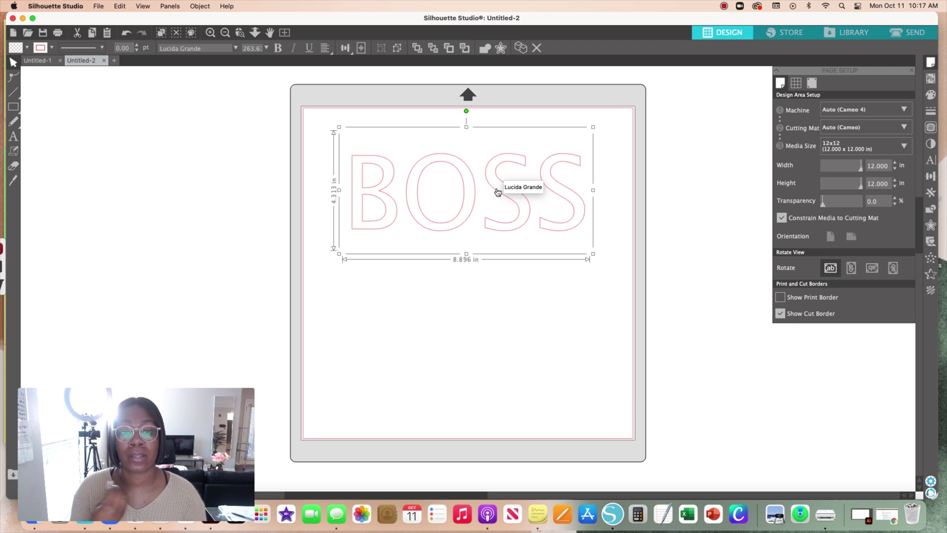
pyautogui.moveTo(339, 190); pyautogui.dragTo(333, 190)
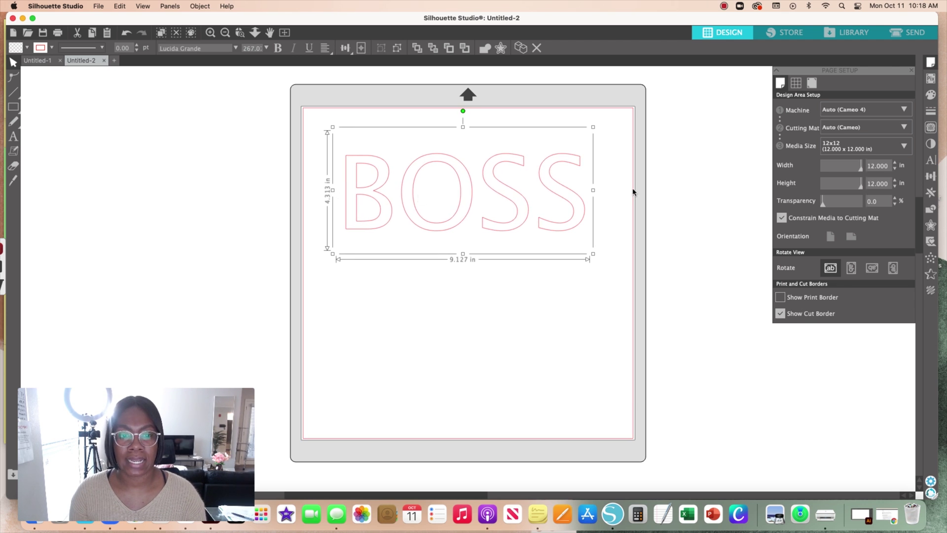
pyautogui.moveTo(593, 191); pyautogui.dragTo(601, 193)
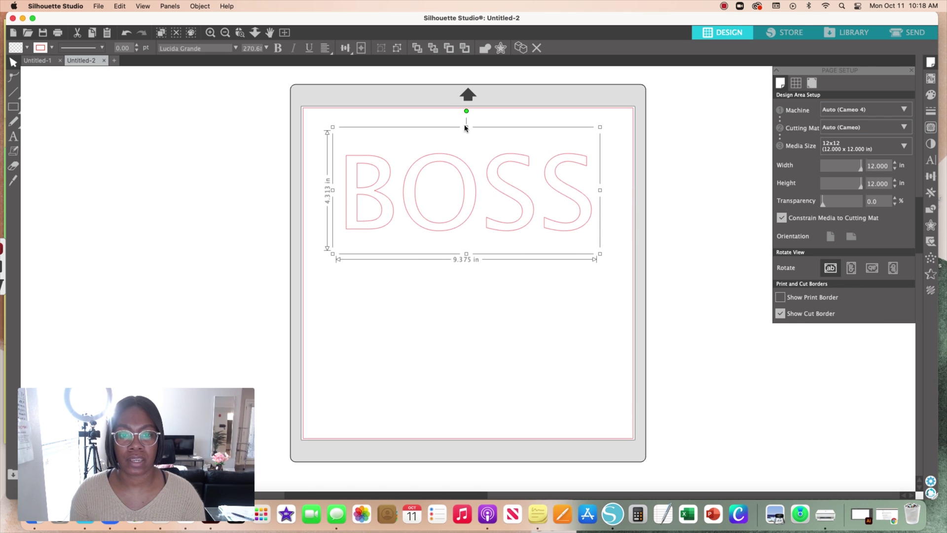
pyautogui.moveTo(466, 127); pyautogui.dragTo(466, 119)
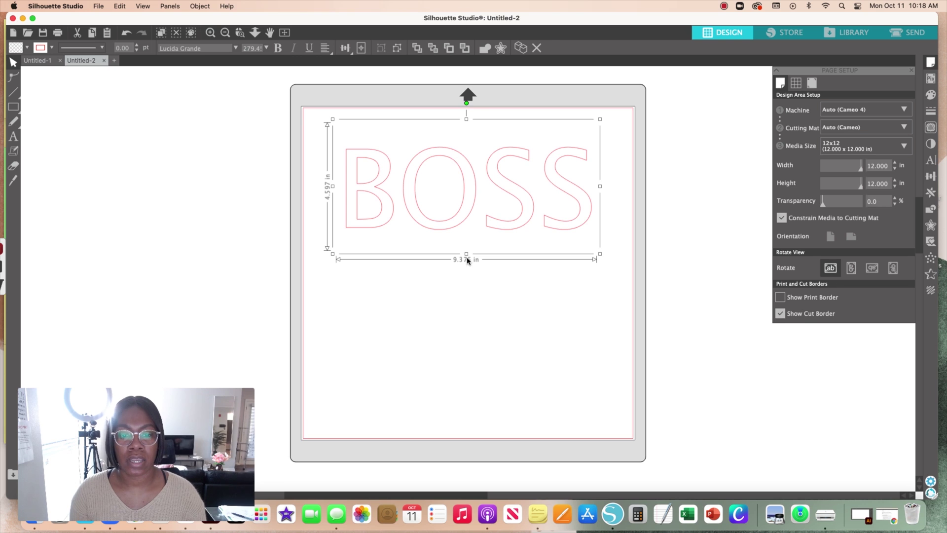
pyautogui.moveTo(467, 254); pyautogui.dragTo(467, 258)
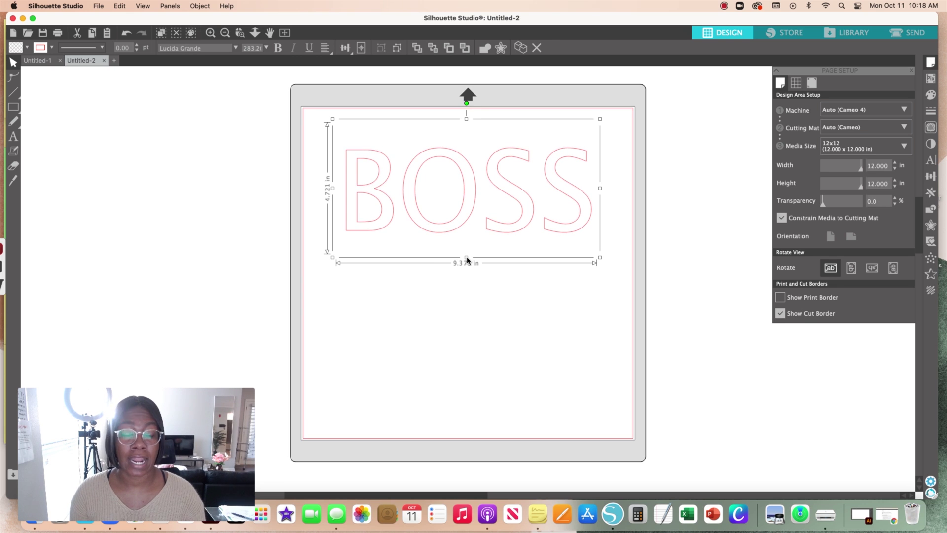
pyautogui.click(451, 229)
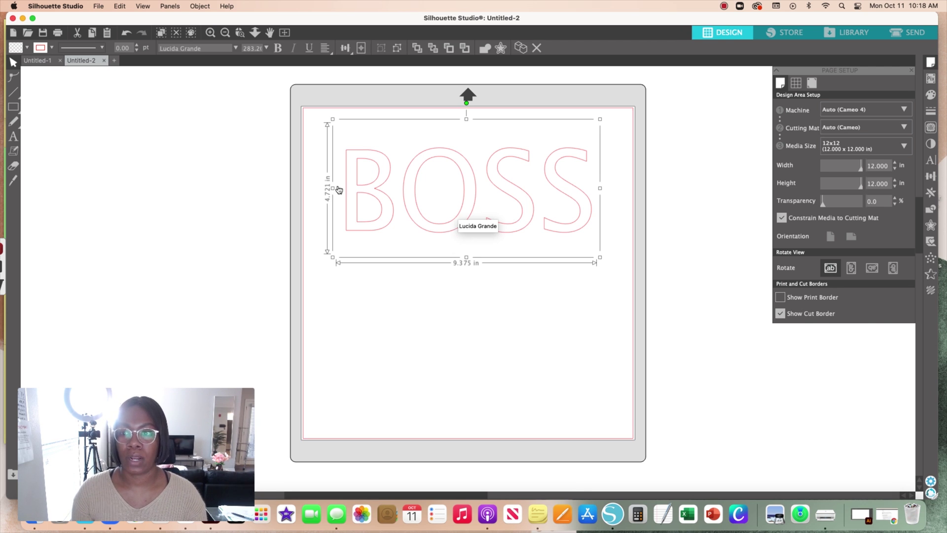
pyautogui.click(19, 49)
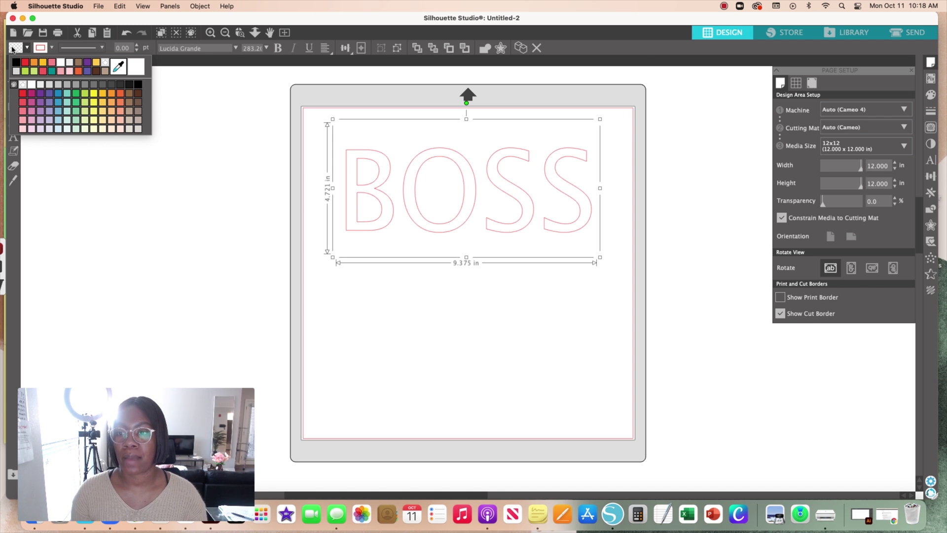
# Give BOSS a black fill and a black outline, then deselect it
pyautogui.click(16, 62)
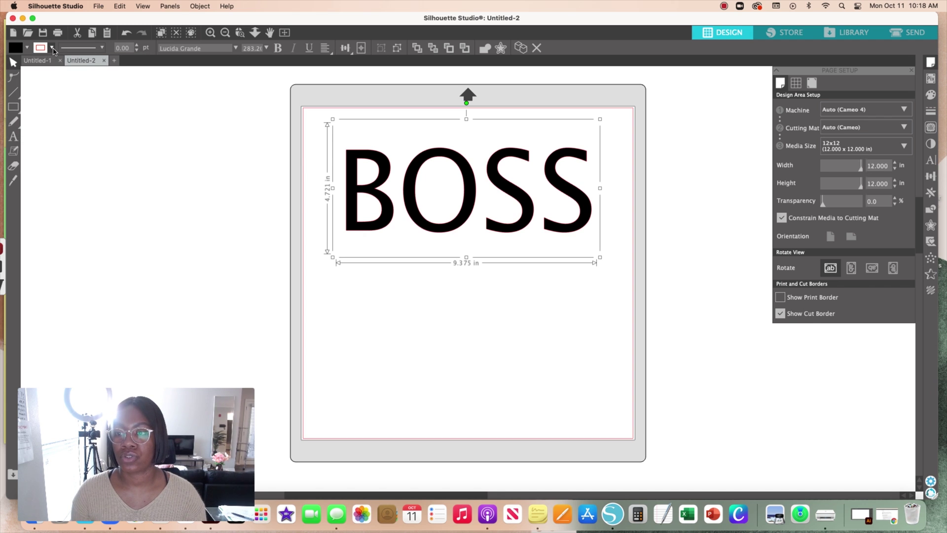
pyautogui.click(52, 48)
pyautogui.click(44, 66)
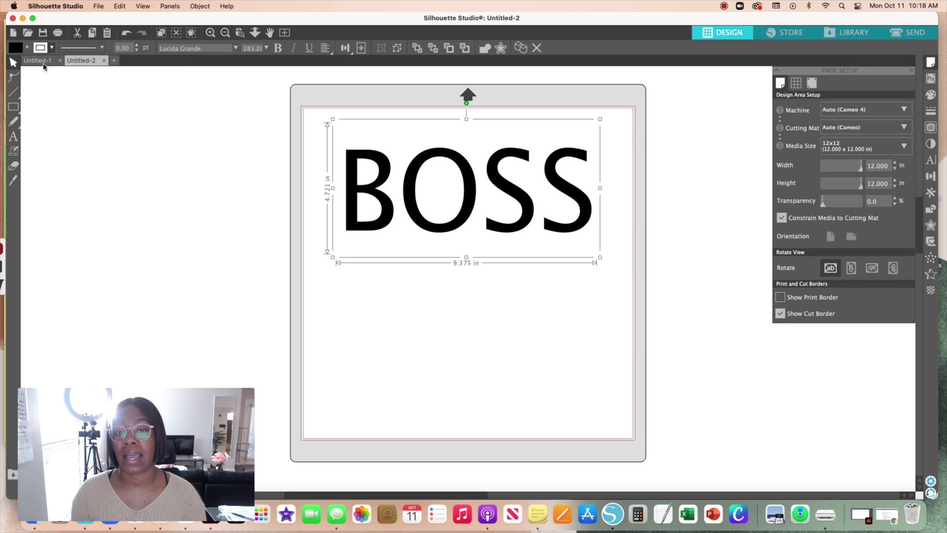
pyautogui.click(465, 307)
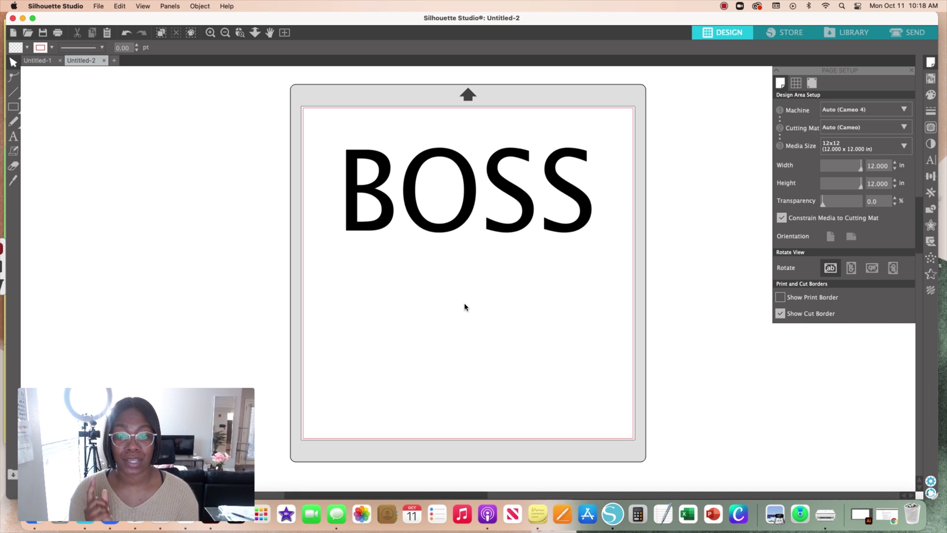
pyautogui.click(13, 137)
# Add a text box below BOSS containing the lowercase word babe
pyautogui.click(410, 286)
pyautogui.press('Escape')
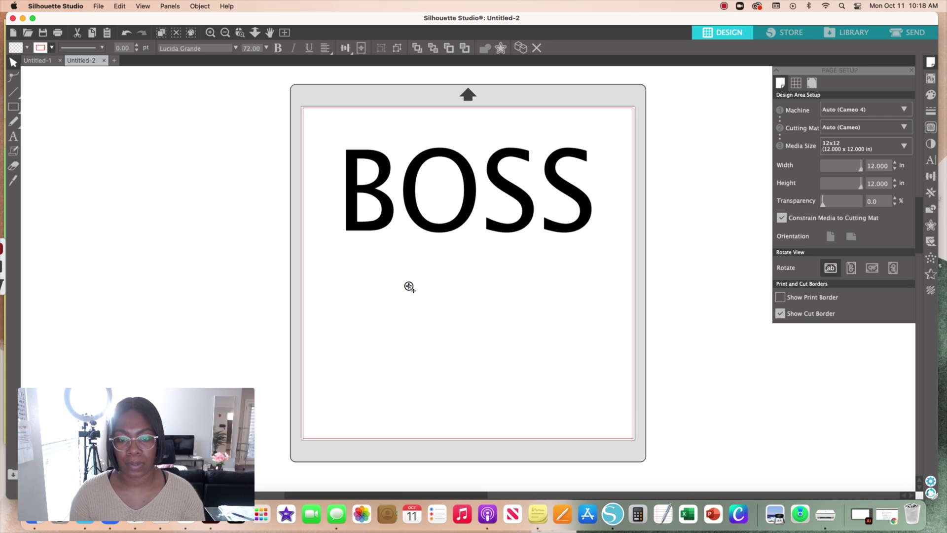
pyautogui.write('ba')
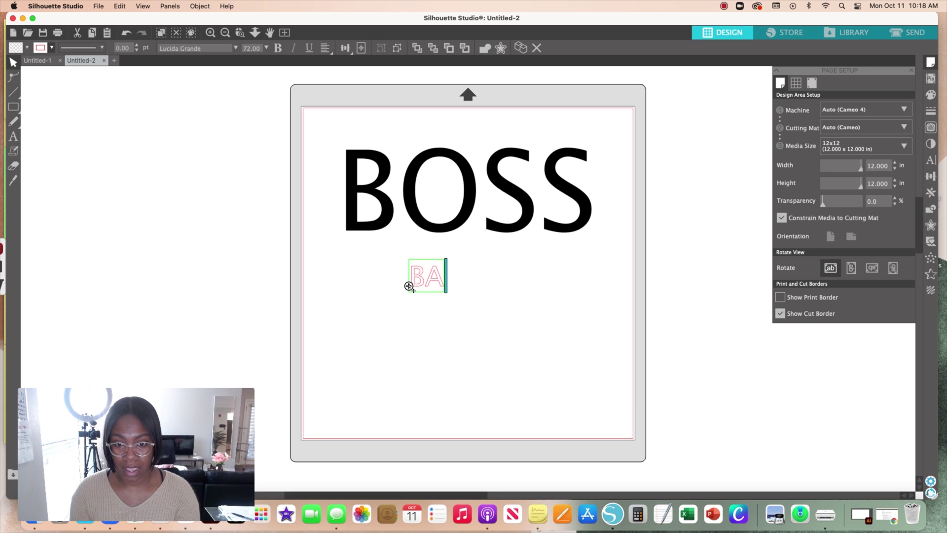
pyautogui.press('BackSpace')
pyautogui.press('BackSpace')
pyautogui.write('ba')
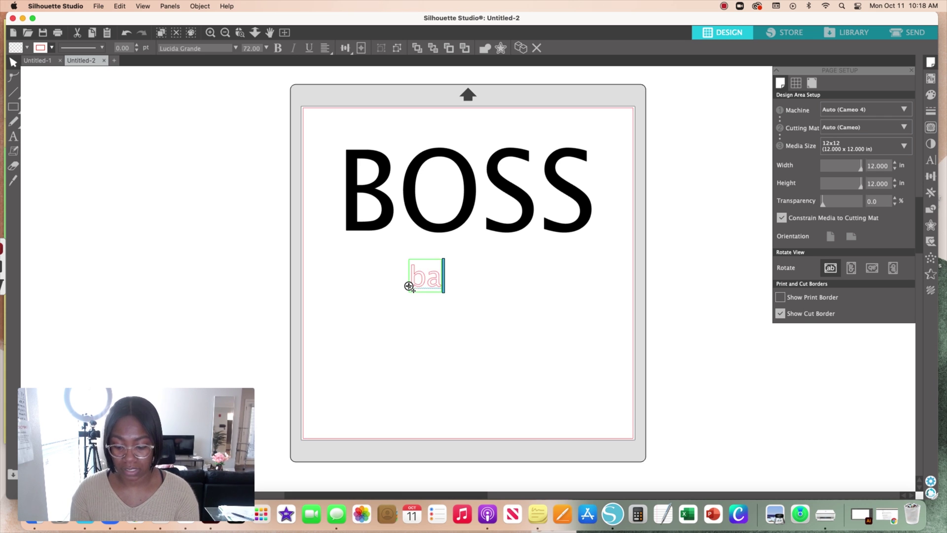
pyautogui.write('be')
pyautogui.click(370, 275)
# Scale babe to 4.302 in wide and move it up toward BOSS
pyautogui.click(424, 288)
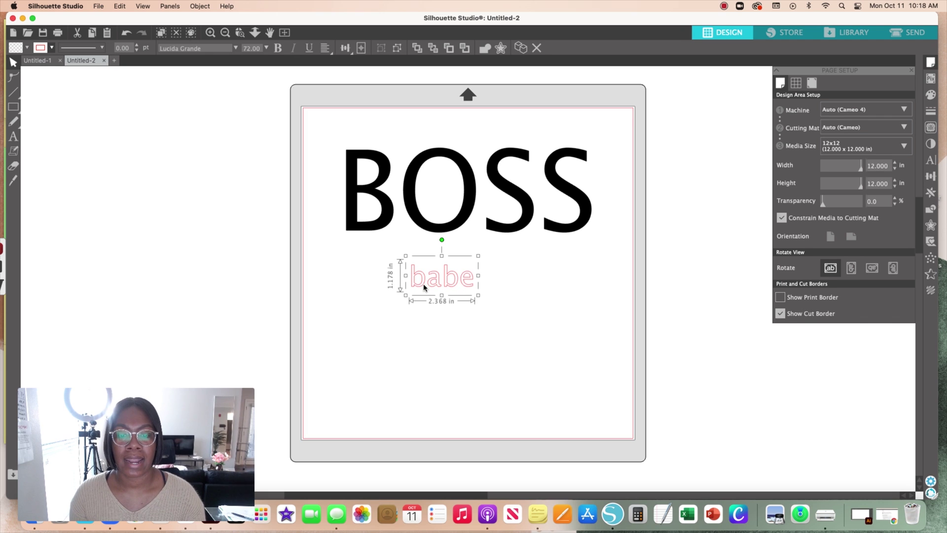
pyautogui.moveTo(479, 295); pyautogui.dragTo(526, 319)
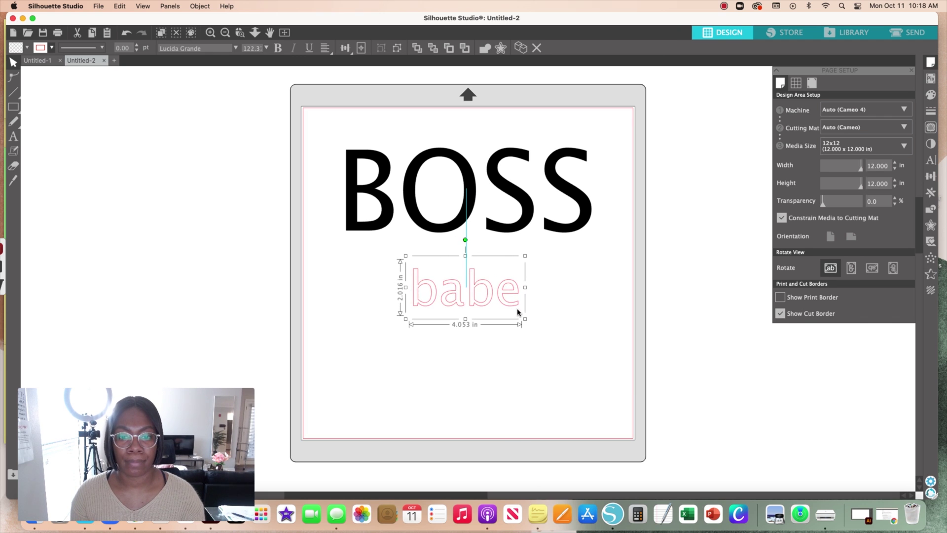
pyautogui.moveTo(406, 320); pyautogui.dragTo(398, 322)
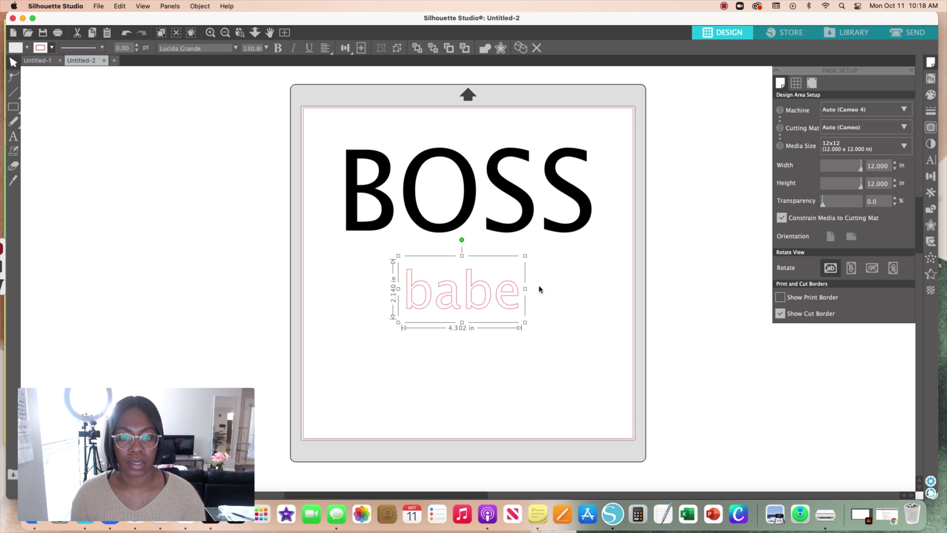
pyautogui.moveTo(489, 302)
pyautogui.mouseDown()
pyautogui.moveTo(481, 203)
pyautogui.moveTo(482, 293)
pyautogui.mouseUp()
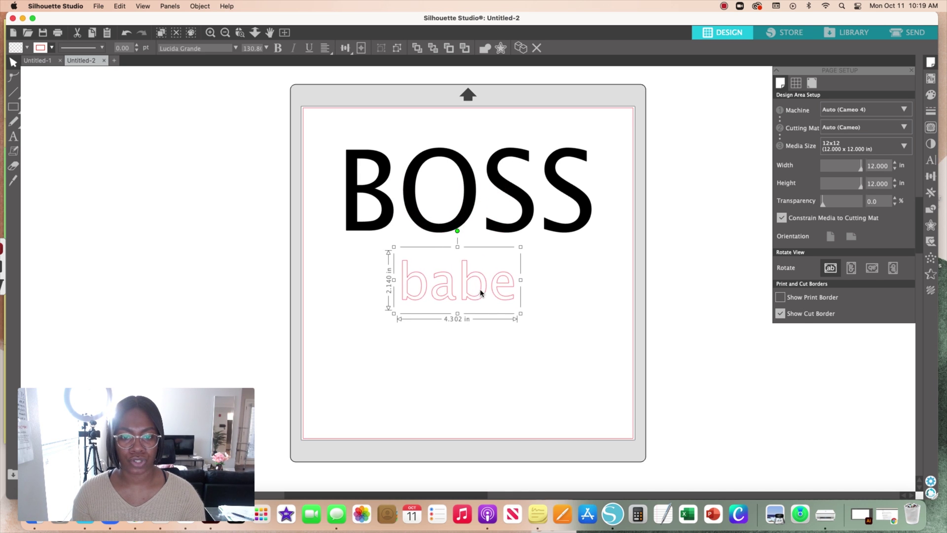
# Zoom in and widen babe to about 4.586 in by stretching both sides
pyautogui.click(210, 32)
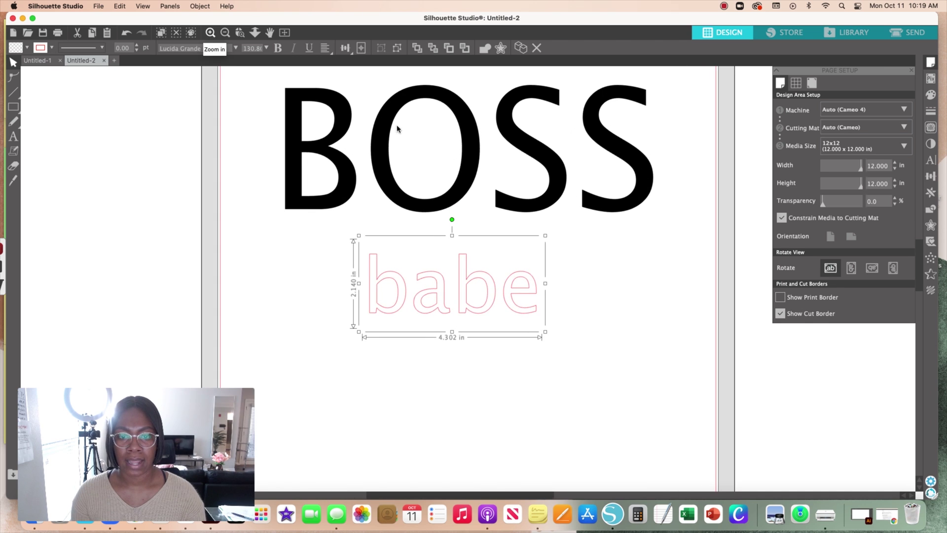
pyautogui.scroll(5, 524, 184)
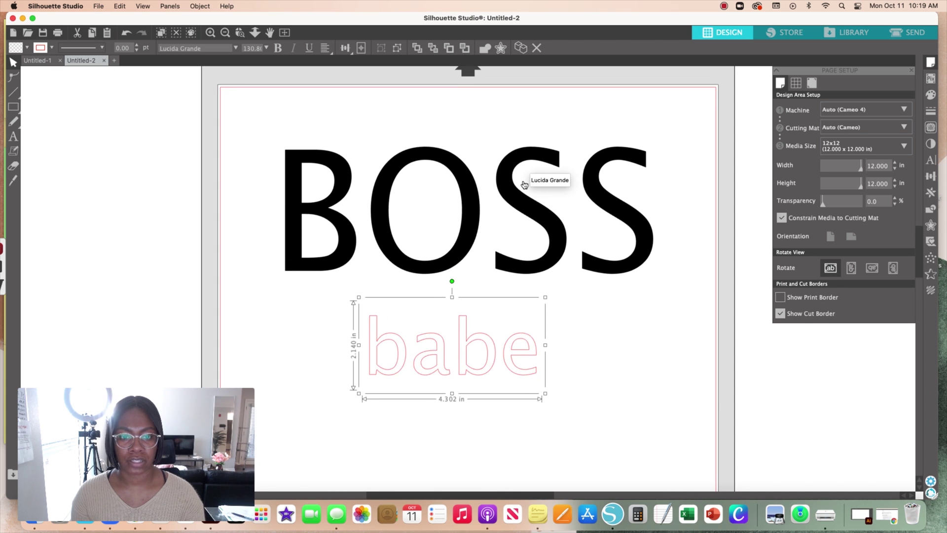
pyautogui.moveTo(466, 362); pyautogui.dragTo(477, 230)
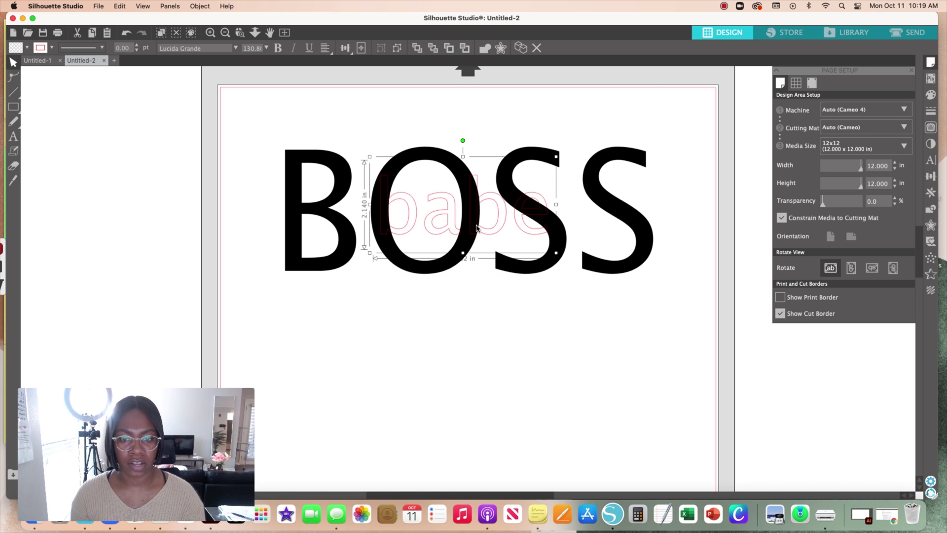
pyautogui.scroll(1, 478, 233)
pyautogui.scroll(2, 478, 233)
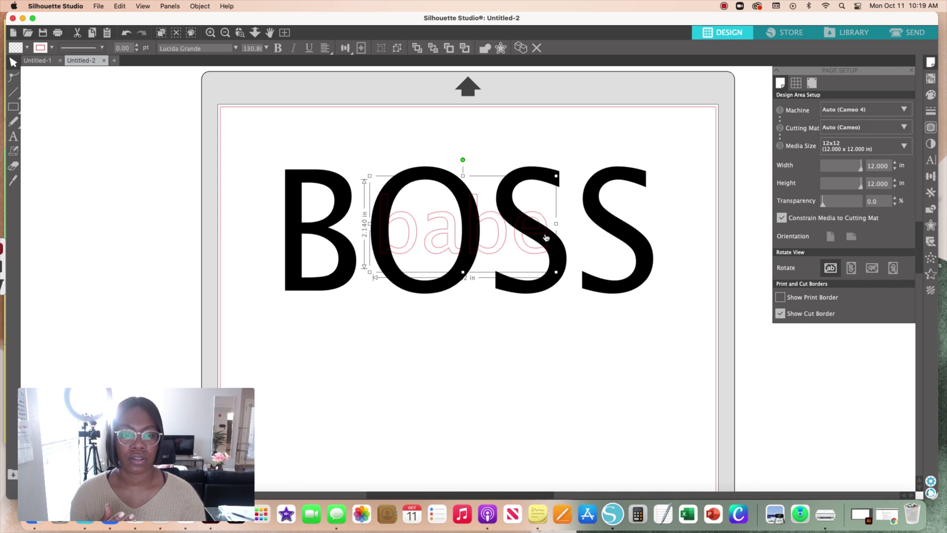
pyautogui.moveTo(556, 223); pyautogui.dragTo(561, 223)
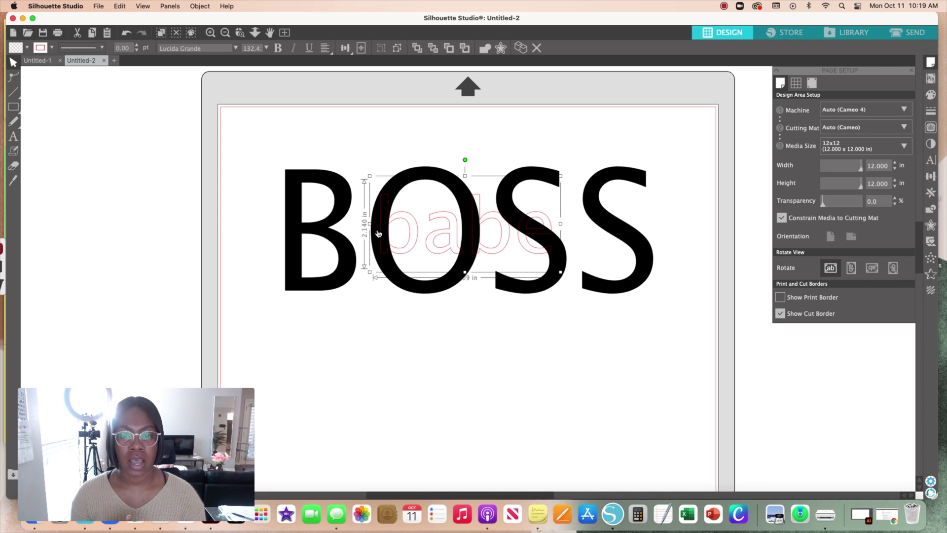
pyautogui.moveTo(369, 224); pyautogui.dragTo(362, 225)
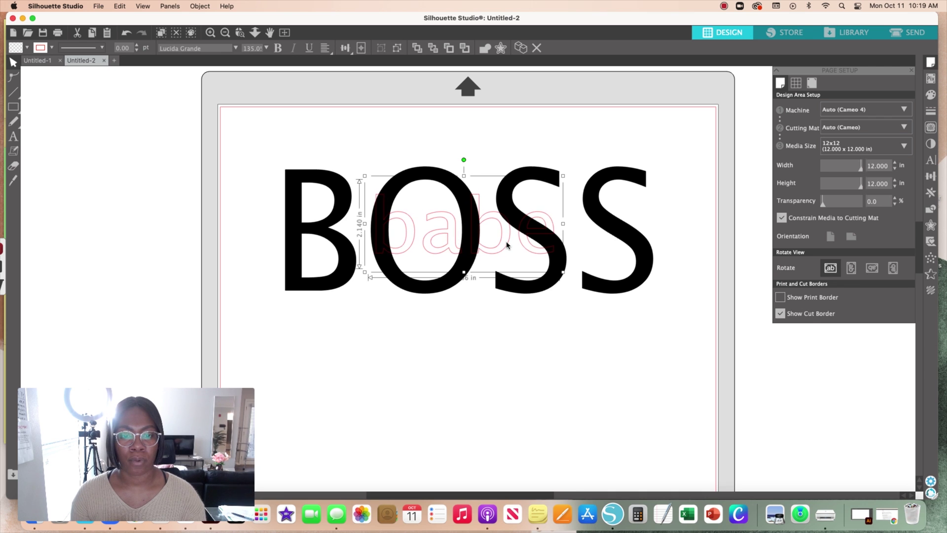
pyautogui.moveTo(505, 244); pyautogui.dragTo(509, 245)
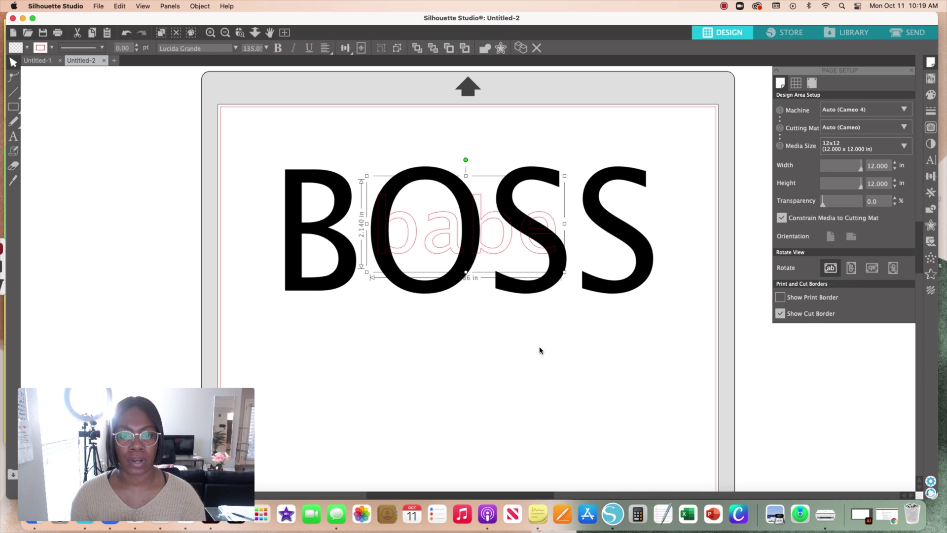
# Move babe back down so it sits centred just beneath BOSS
pyautogui.click(516, 137)
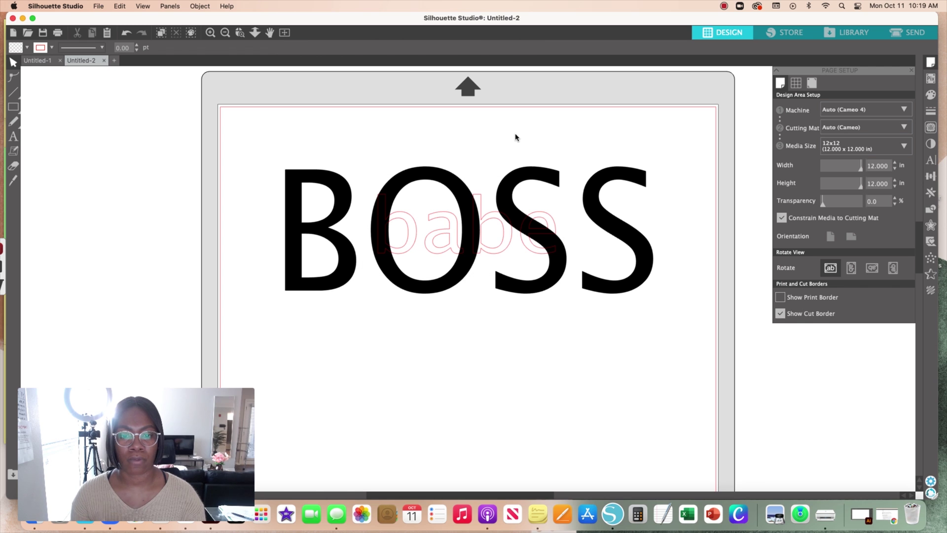
pyautogui.click(481, 219)
pyautogui.moveTo(481, 219); pyautogui.dragTo(487, 332)
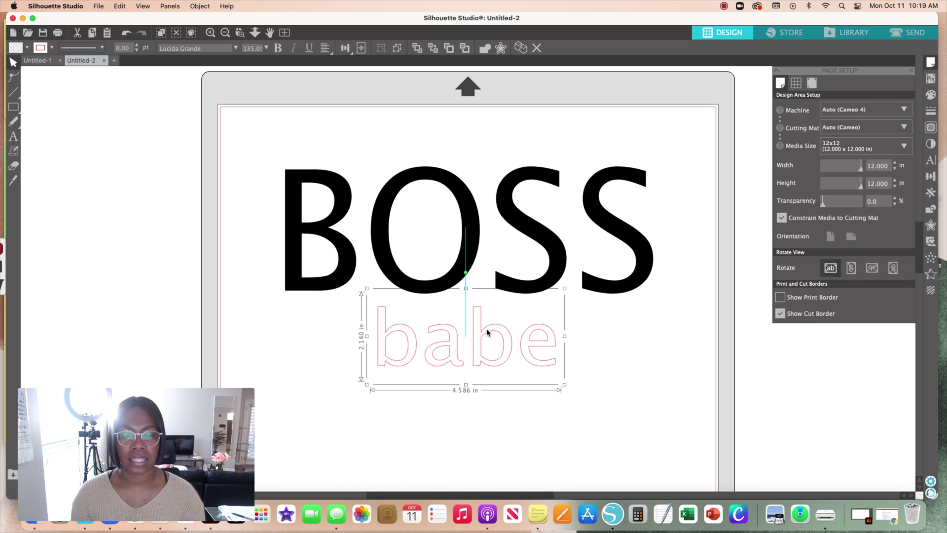
pyautogui.moveTo(487, 332); pyautogui.dragTo(487, 332)
pyautogui.scroll(-1, 487, 332)
pyautogui.click(589, 344)
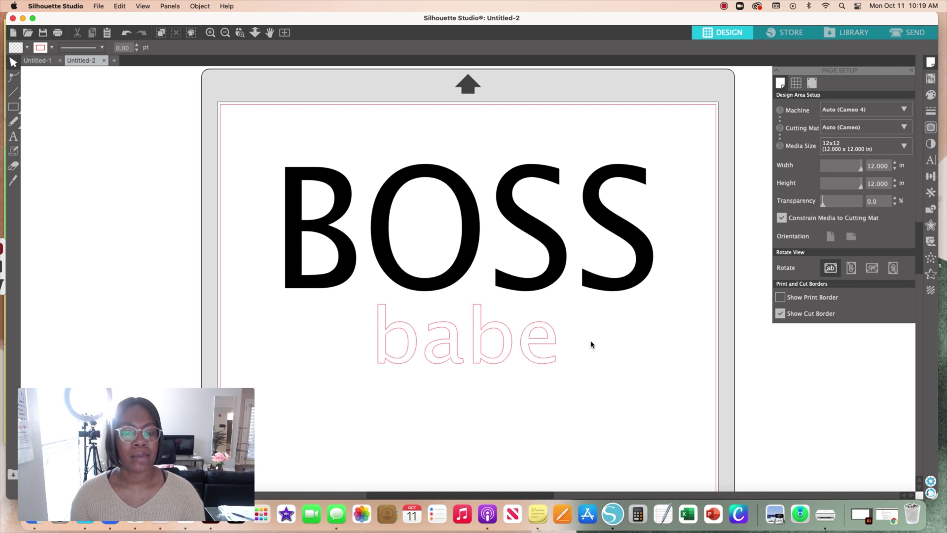
pyautogui.click(488, 340)
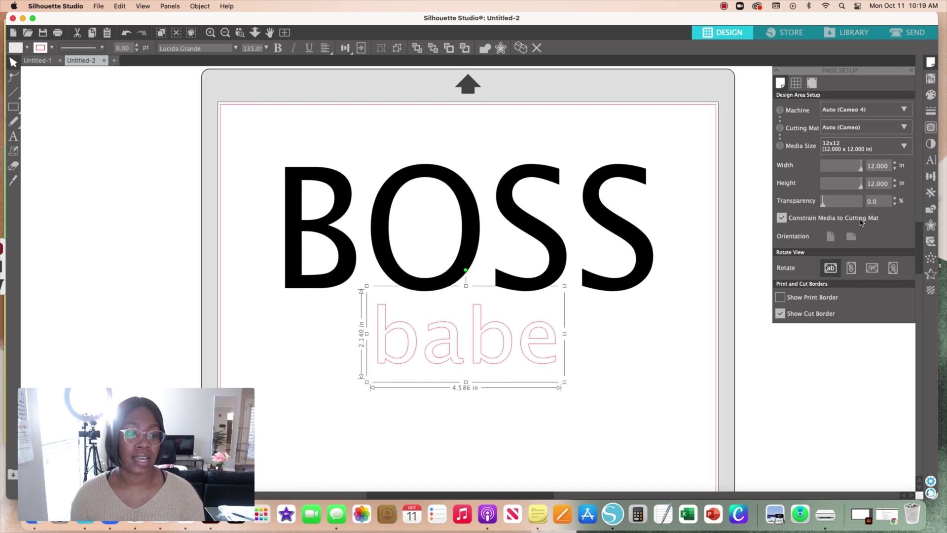
pyautogui.click(931, 159)
# Try Millena, Reikna, Rose And Lavender, Sail, Sandcastle, Sana, Shelva and SignPainter fonts on babe
pyautogui.scroll(-5, 840, 192)
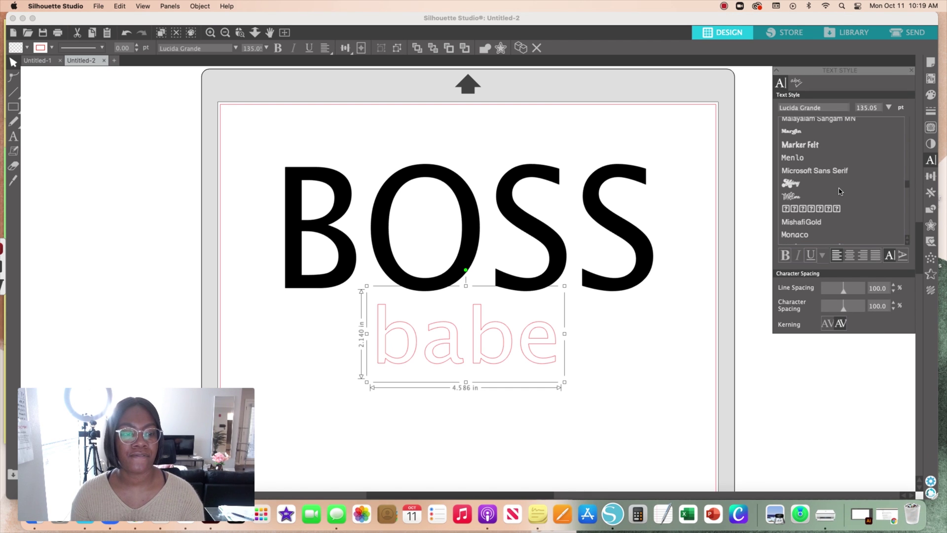
pyautogui.click(818, 196)
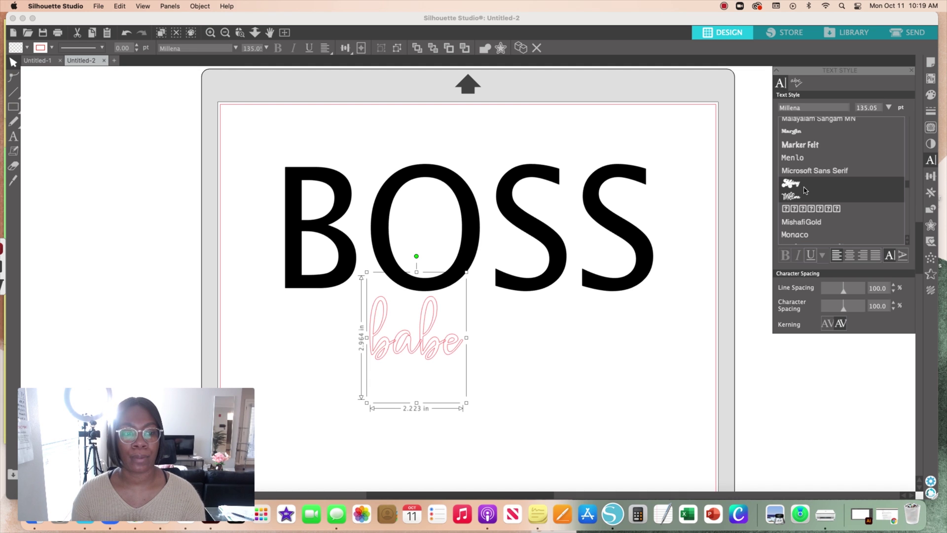
pyautogui.scroll(-10, 808, 193)
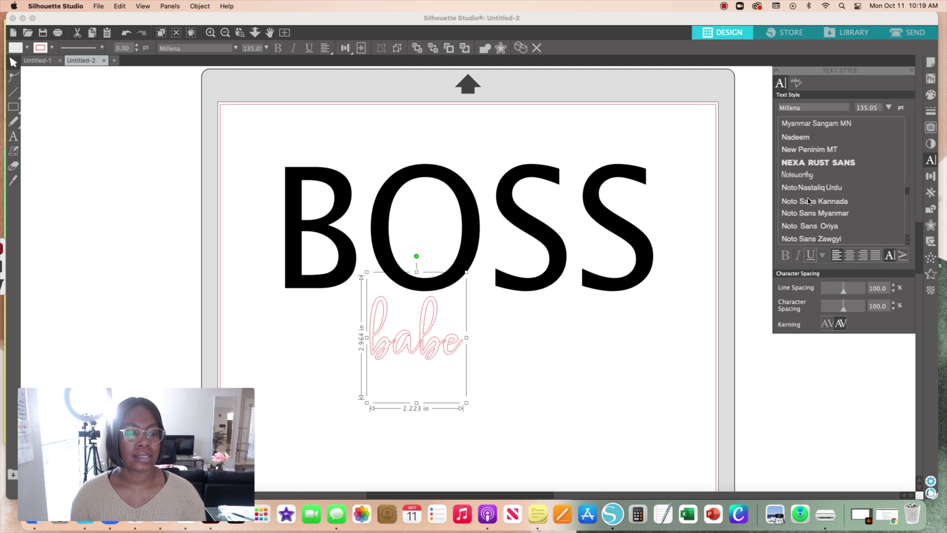
pyautogui.click(805, 210)
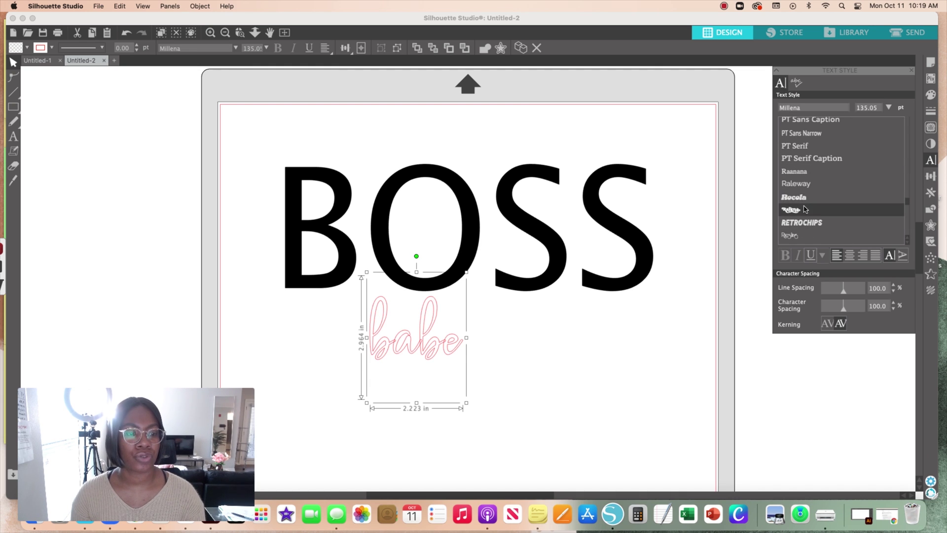
pyautogui.scroll(-5, 810, 204)
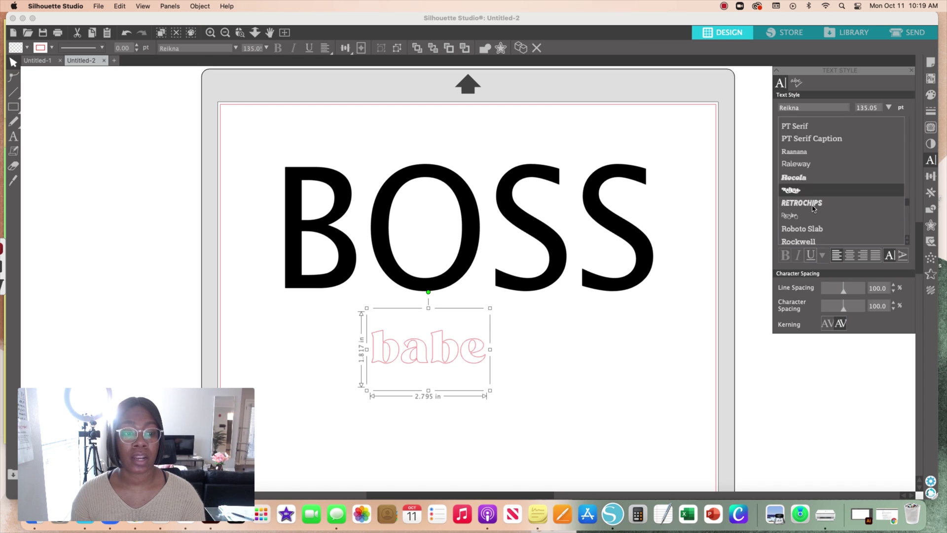
pyautogui.click(813, 207)
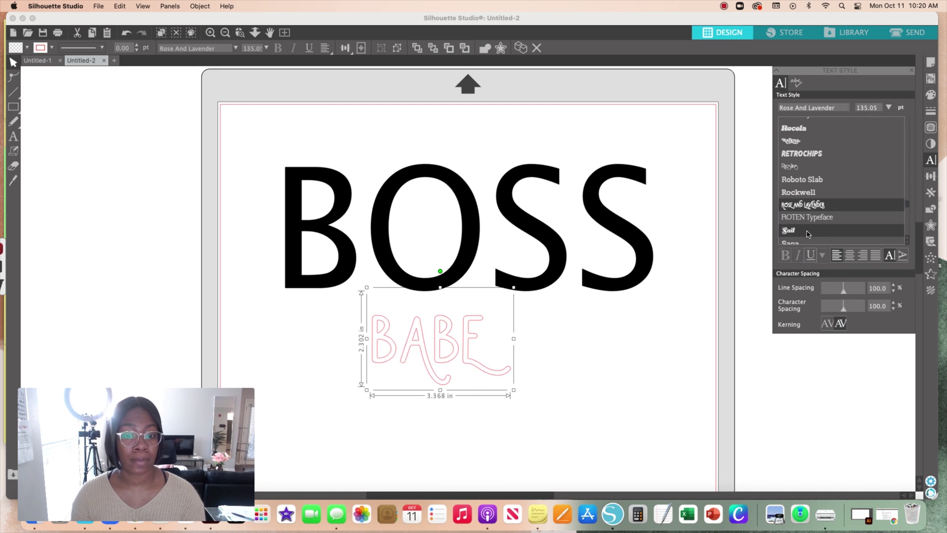
pyautogui.click(809, 231)
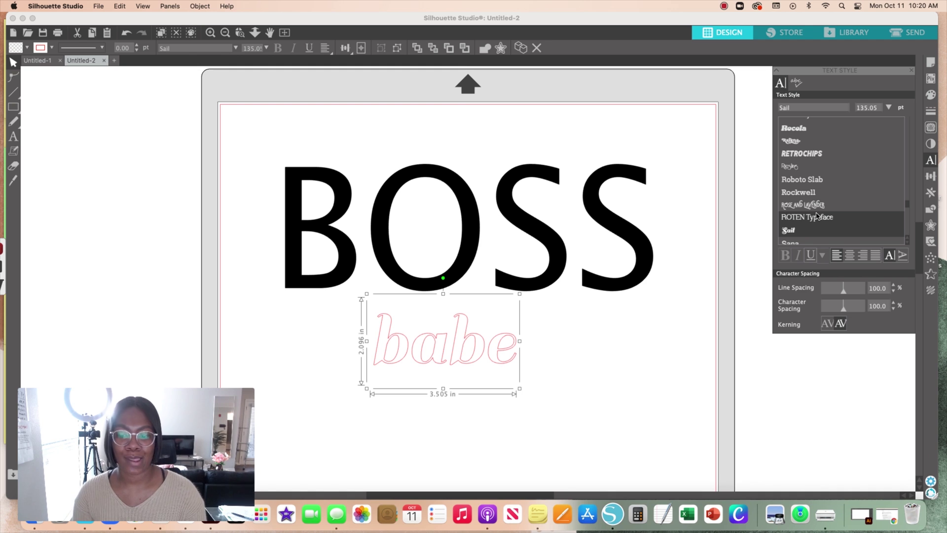
pyautogui.scroll(-4, 816, 216)
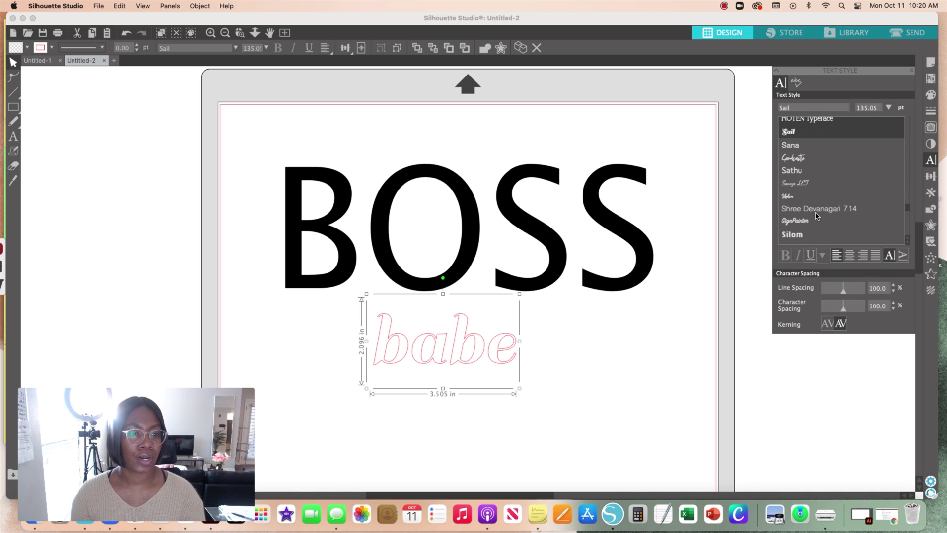
pyautogui.click(805, 159)
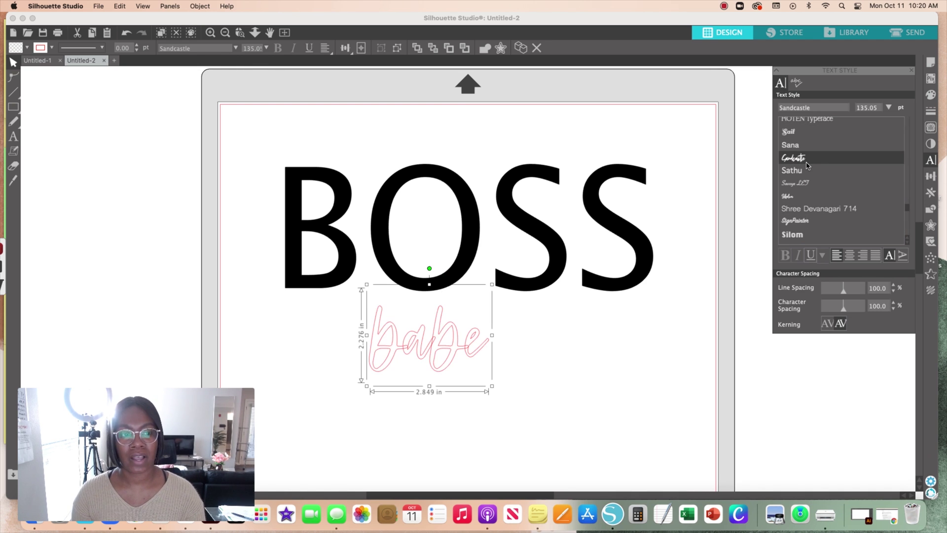
pyautogui.click(807, 148)
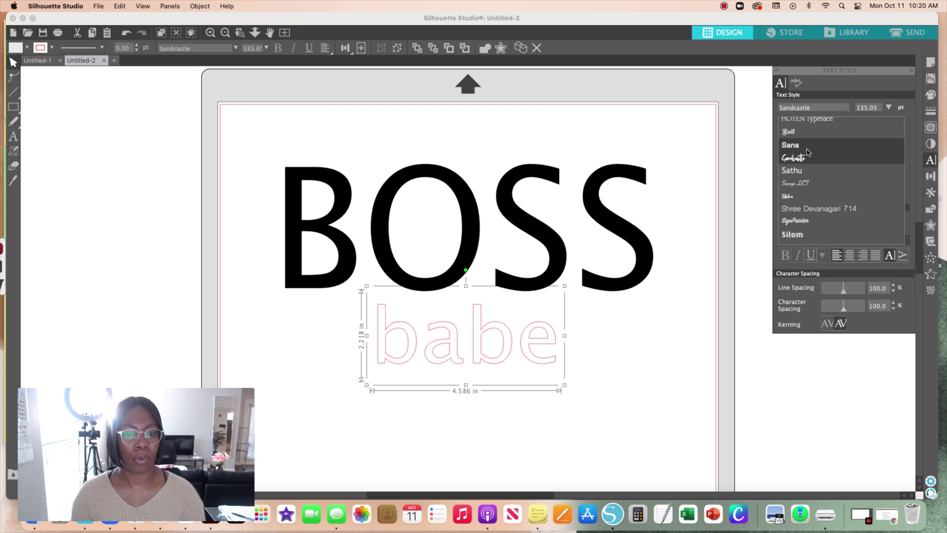
pyautogui.click(808, 197)
pyautogui.click(804, 220)
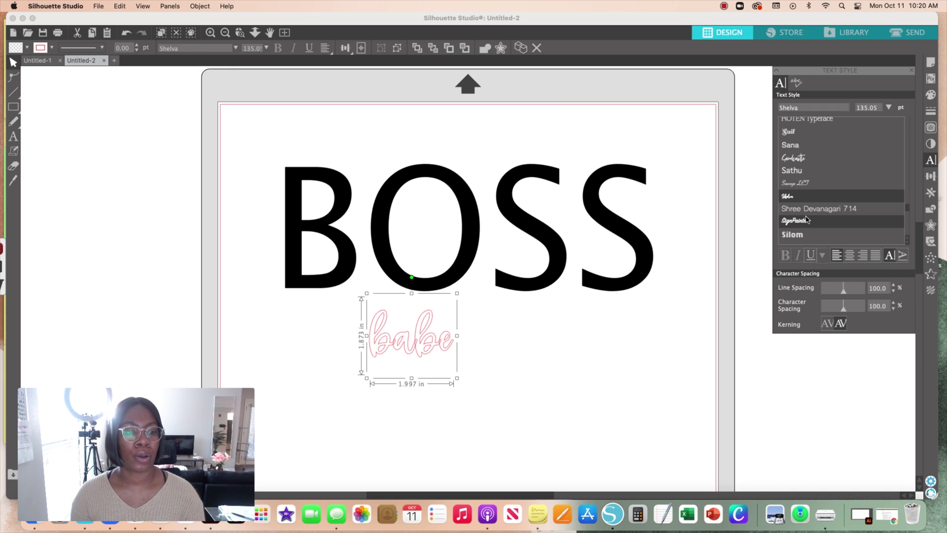
# Compare Reikna, Party LET and Millena again, then settle on the Sail font for babe
pyautogui.scroll(5, 823, 208)
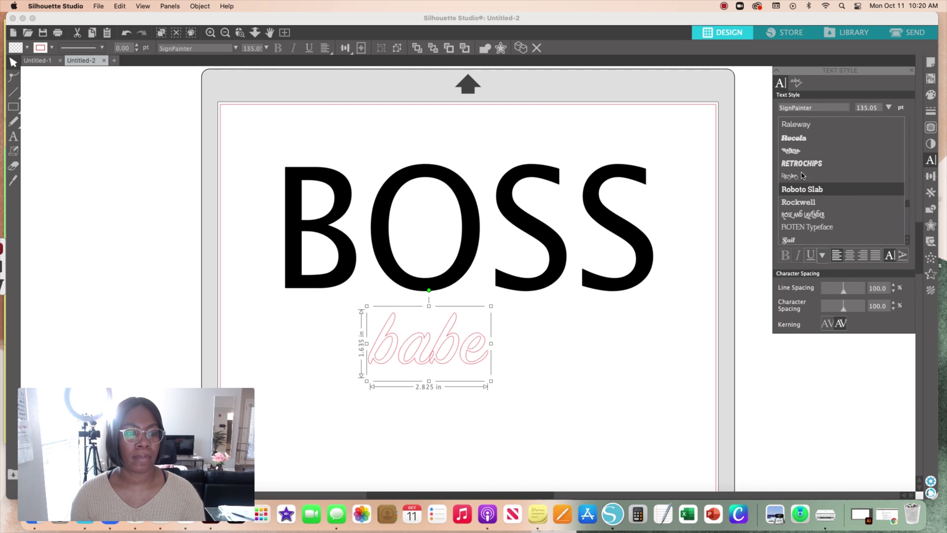
pyautogui.click(804, 152)
pyautogui.scroll(1, 813, 185)
pyautogui.scroll(2, 813, 185)
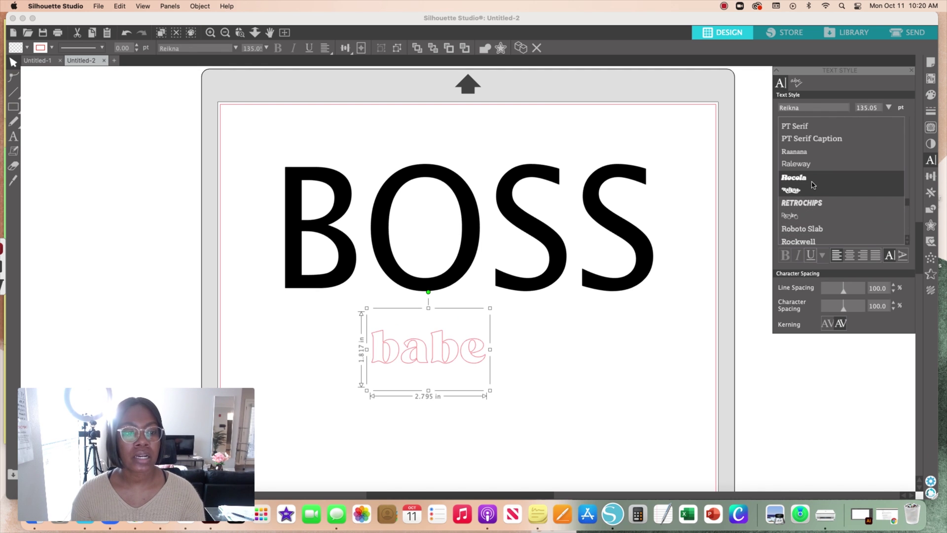
pyautogui.scroll(3, 813, 185)
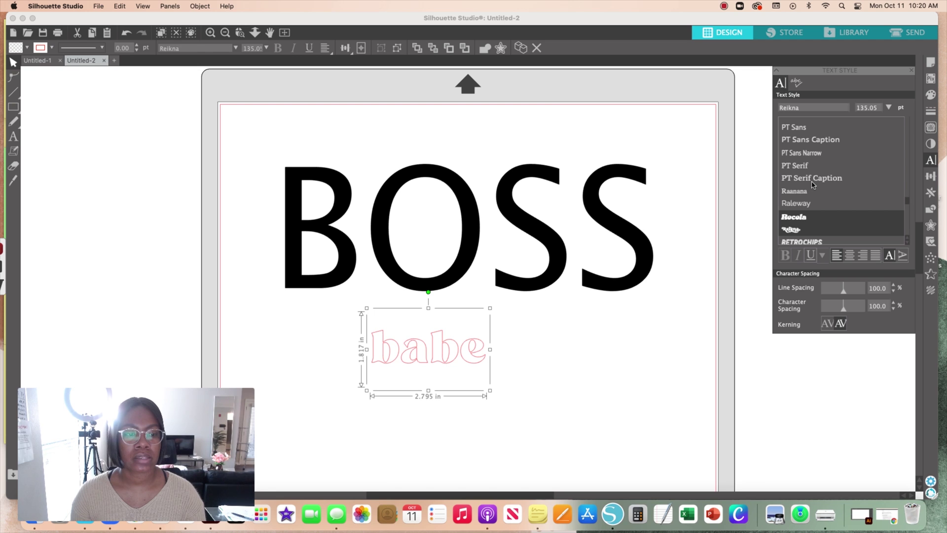
pyautogui.scroll(10, 814, 185)
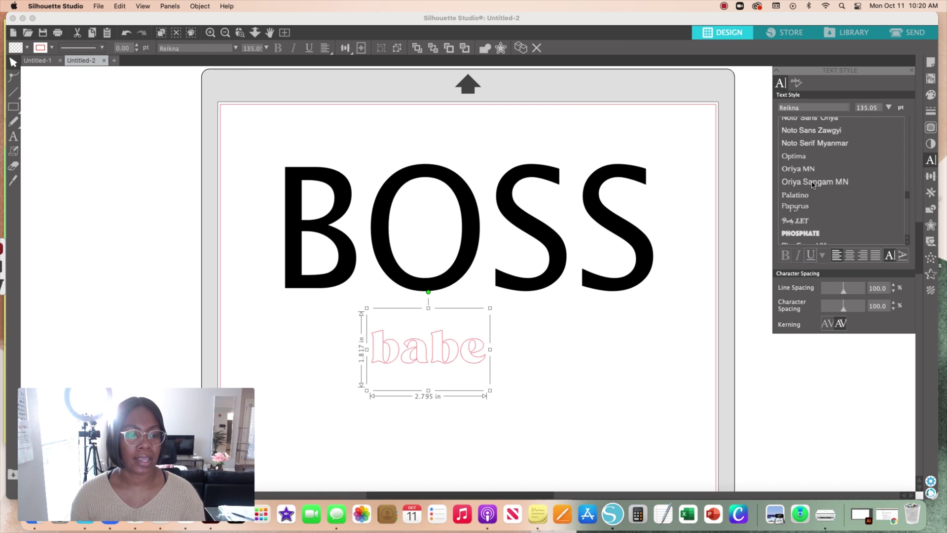
pyautogui.scroll(-4, 813, 185)
pyautogui.click(817, 173)
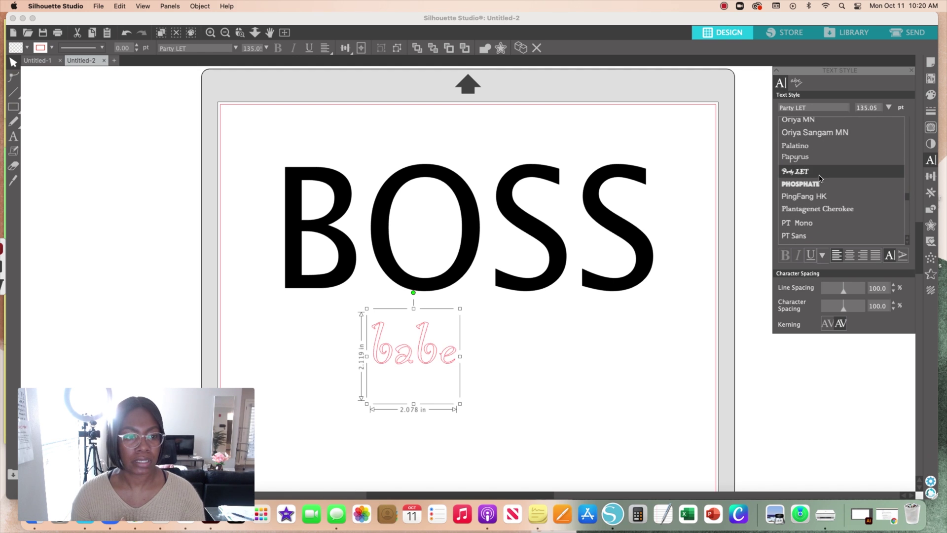
pyautogui.scroll(15, 819, 178)
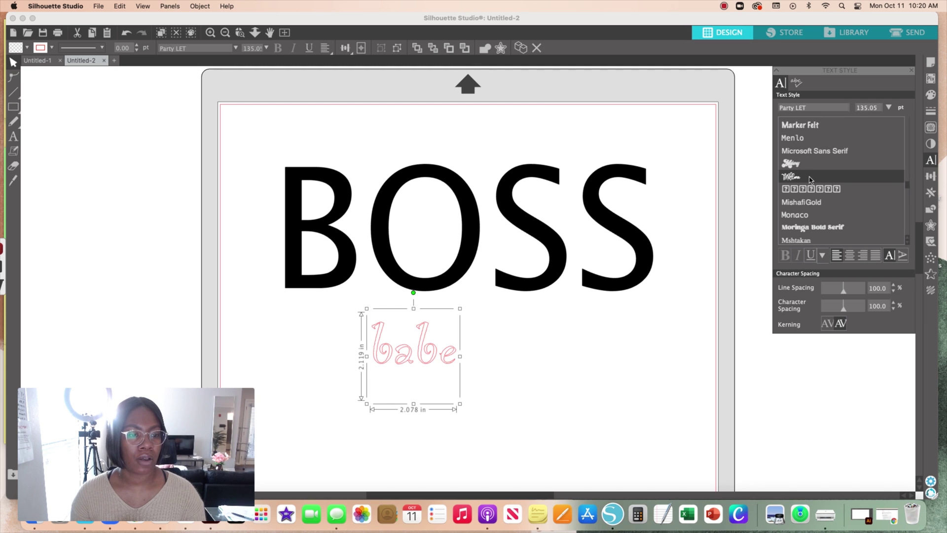
pyautogui.click(809, 180)
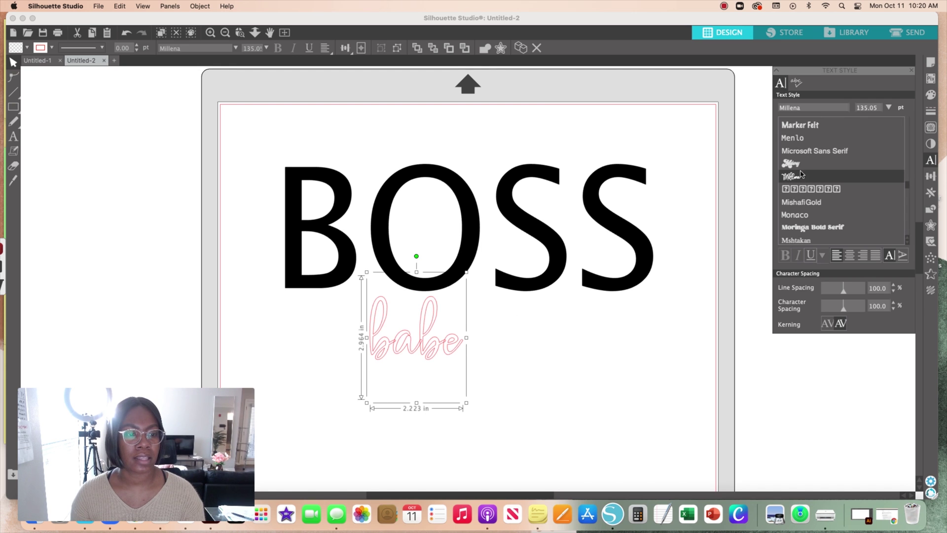
pyautogui.scroll(-15, 801, 173)
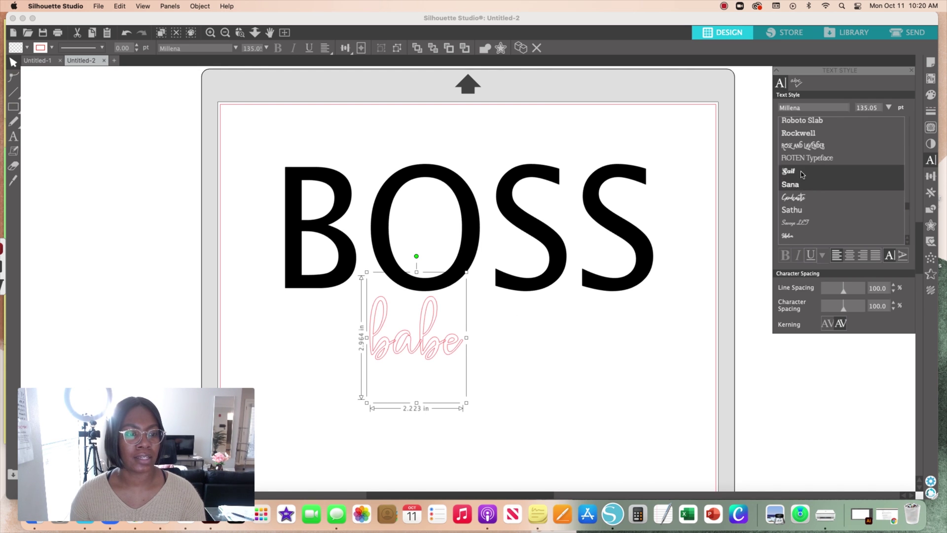
pyautogui.click(802, 173)
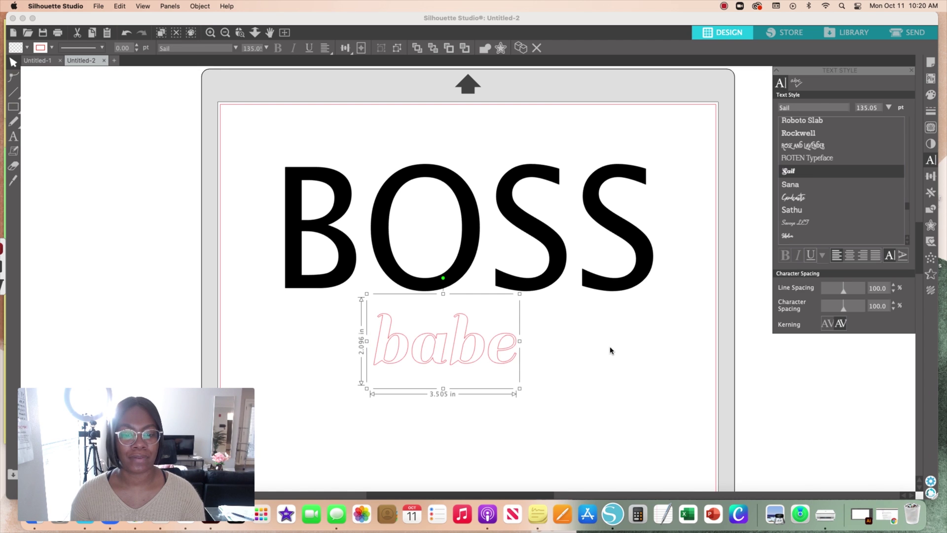
pyautogui.click(474, 368)
pyautogui.click(478, 359)
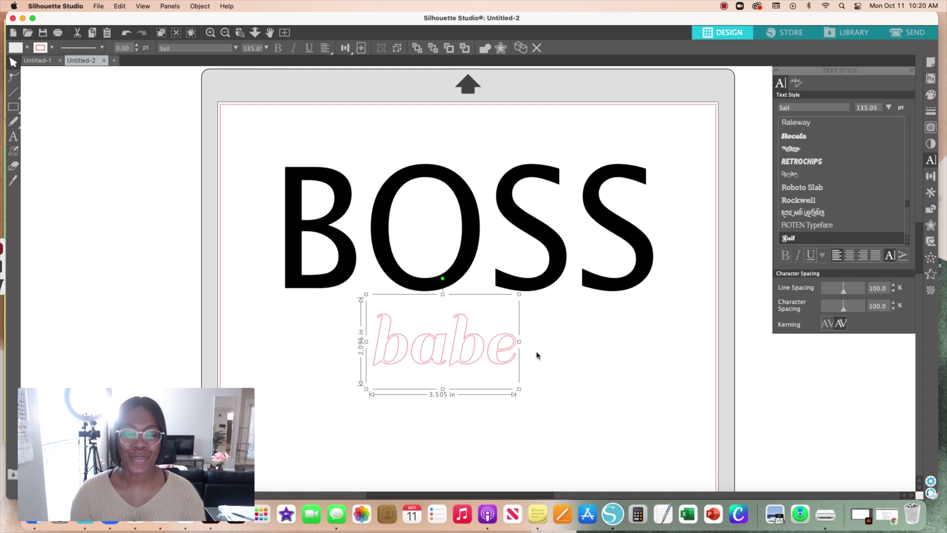
# Nudge babe right, fill it solid magenta, and set its outline colour
pyautogui.moveTo(481, 356); pyautogui.dragTo(497, 358)
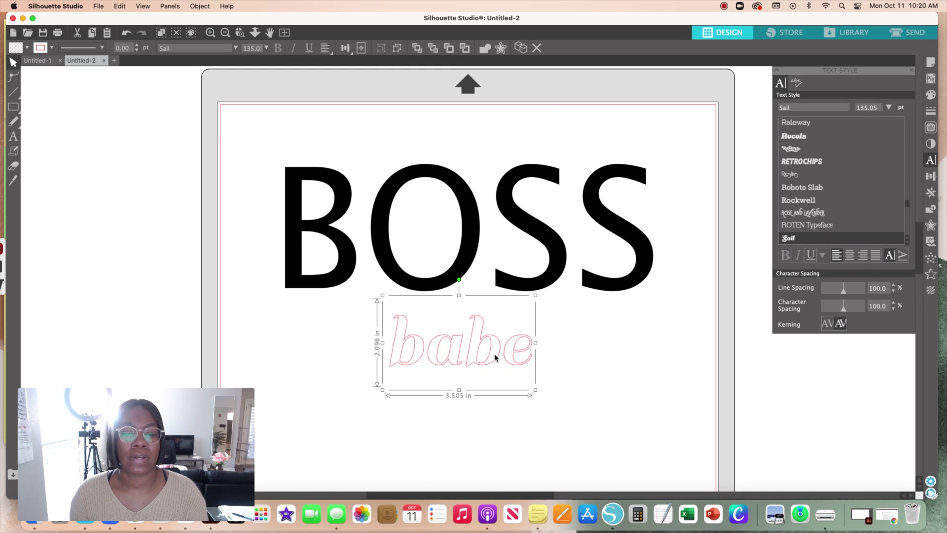
pyautogui.click(28, 48)
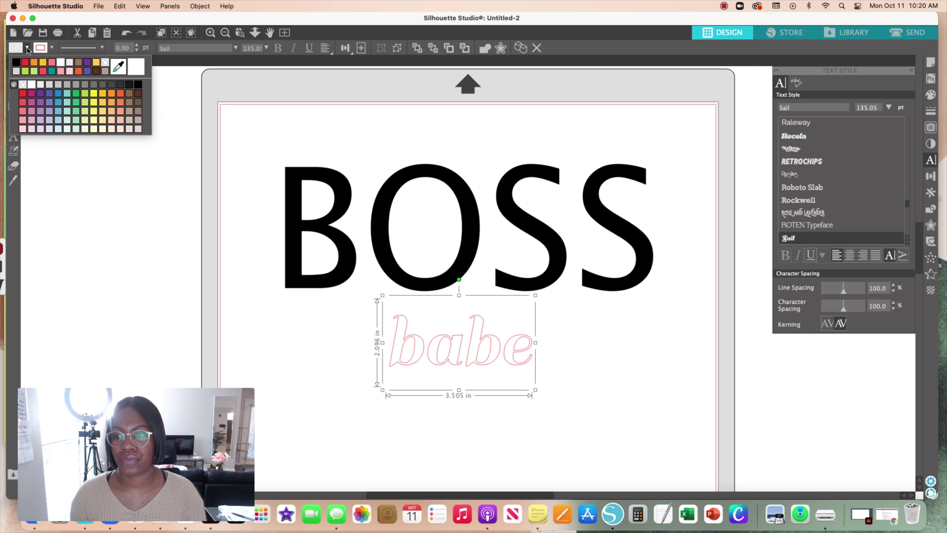
pyautogui.click(33, 106)
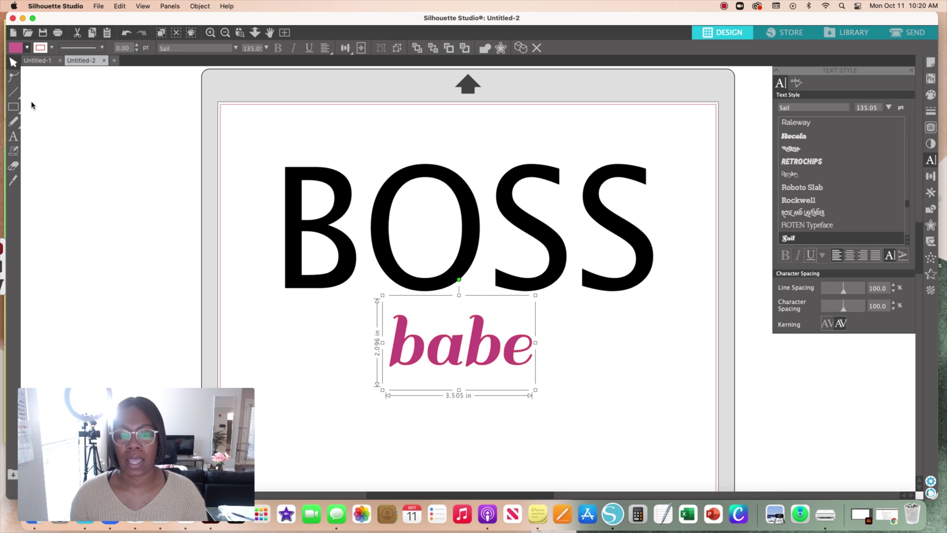
pyautogui.click(52, 48)
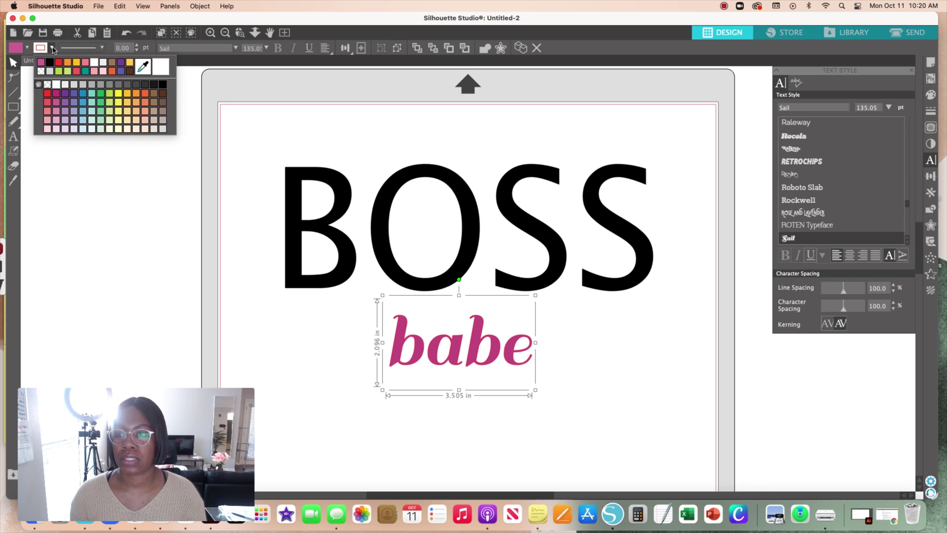
pyautogui.click(44, 64)
pyautogui.click(606, 356)
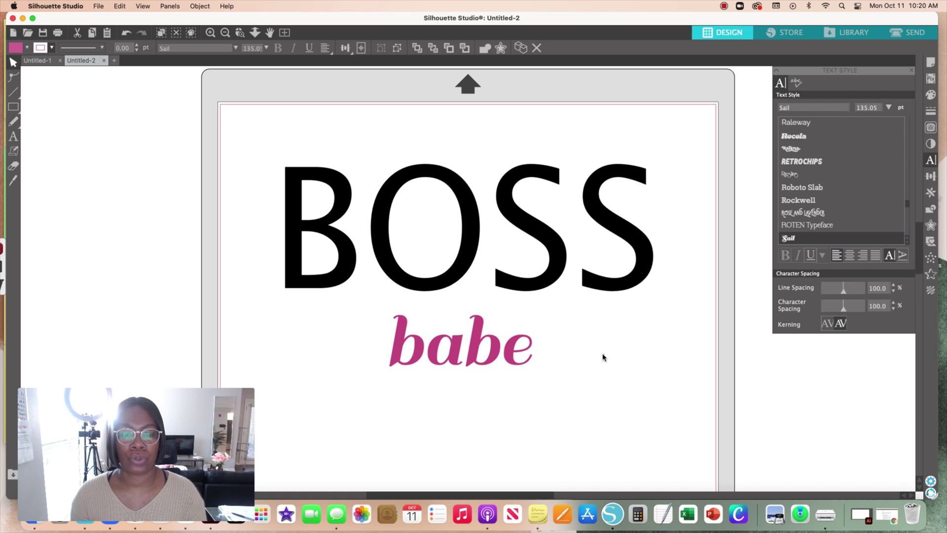
pyautogui.click(494, 349)
# Move the magenta babe over the middle of BOSS and stretch it slightly larger on every side
pyautogui.moveTo(493, 349); pyautogui.dragTo(494, 231)
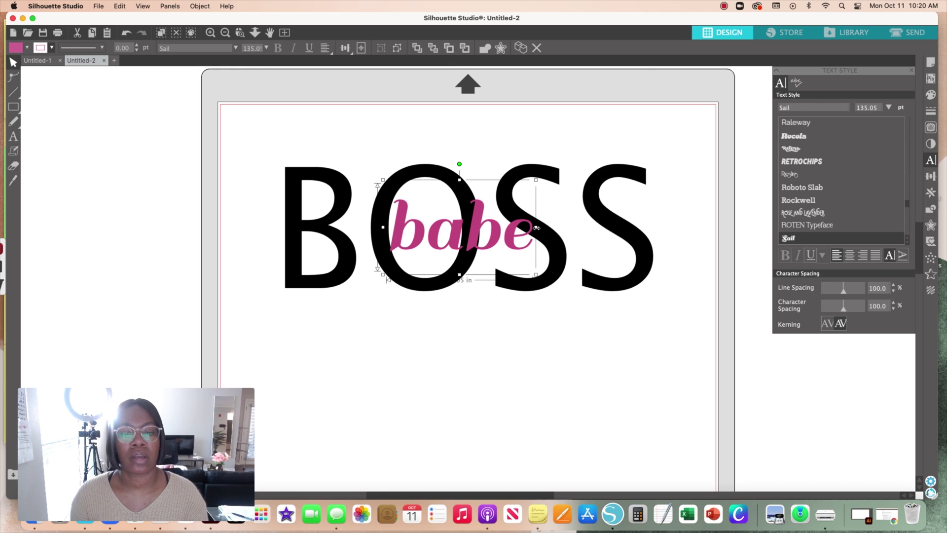
pyautogui.moveTo(536, 227); pyautogui.dragTo(543, 228)
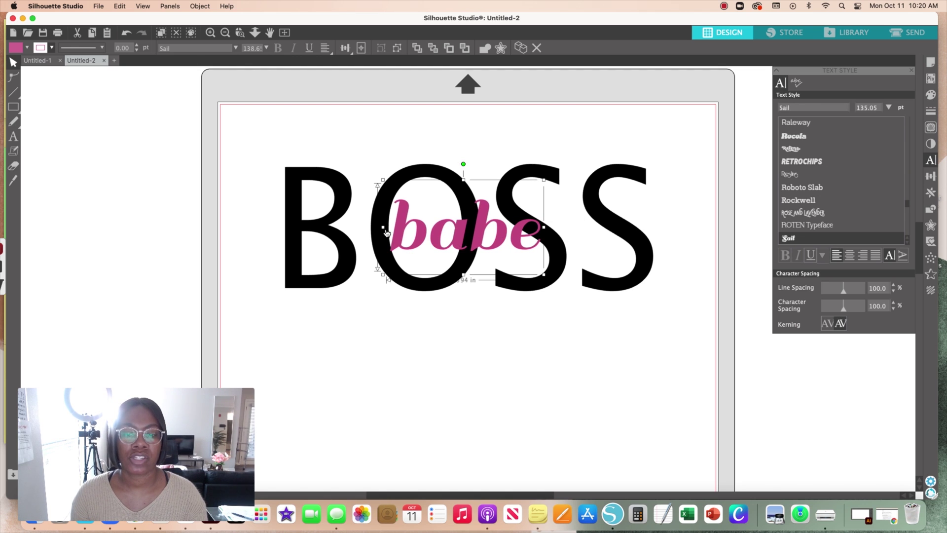
pyautogui.moveTo(384, 227); pyautogui.dragTo(379, 231)
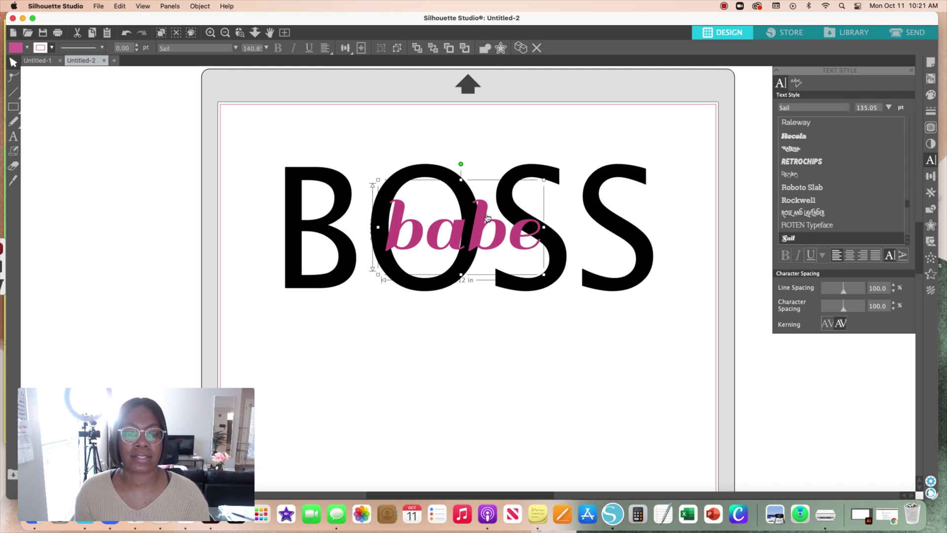
pyautogui.moveTo(462, 179); pyautogui.dragTo(465, 173)
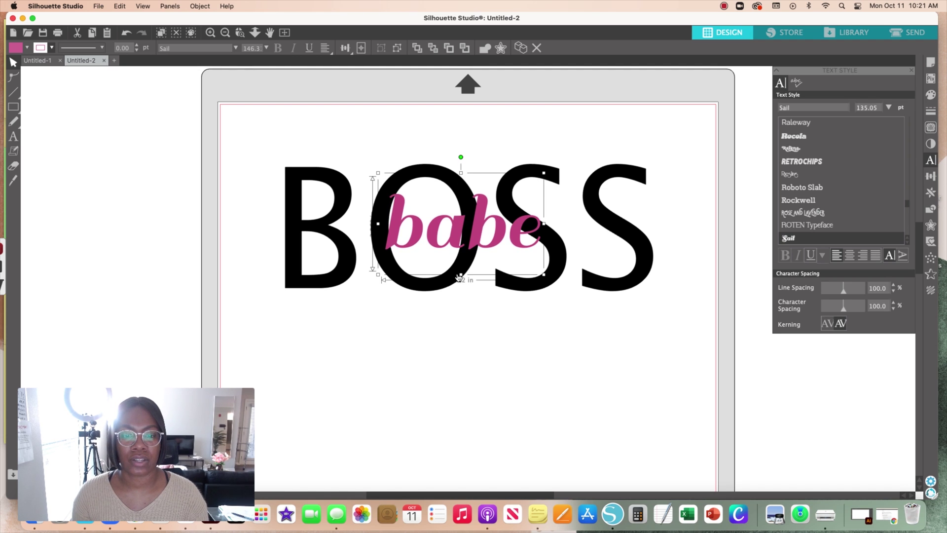
pyautogui.moveTo(460, 275); pyautogui.dragTo(461, 280)
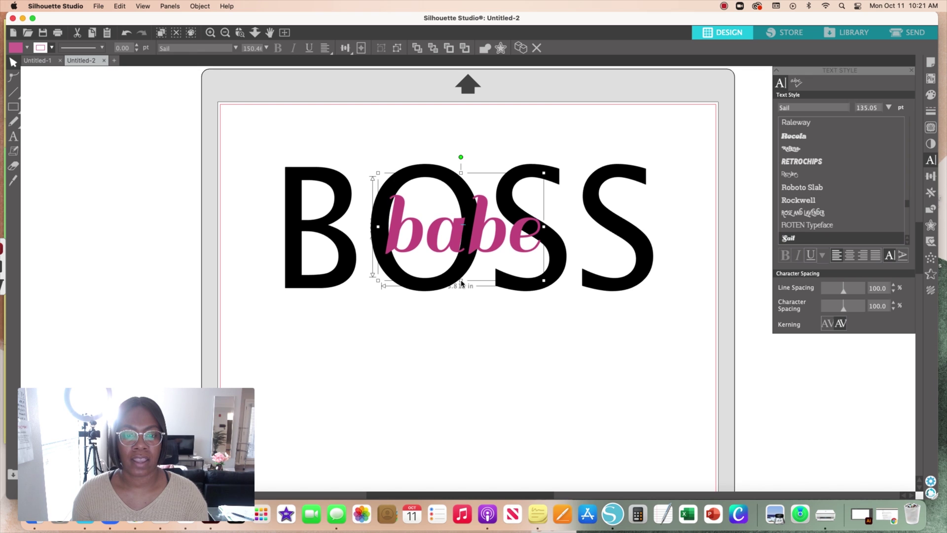
pyautogui.moveTo(495, 242); pyautogui.dragTo(498, 243)
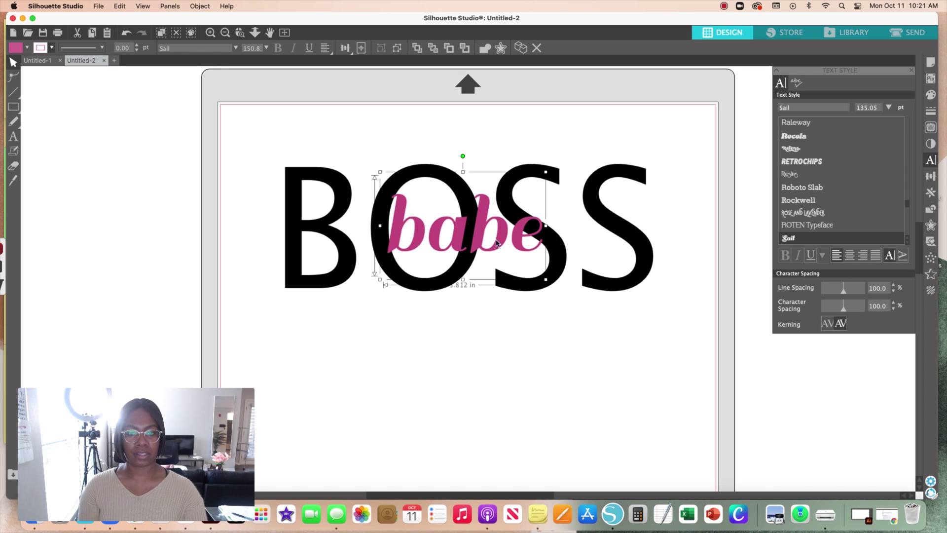
pyautogui.click(533, 405)
pyautogui.click(478, 235)
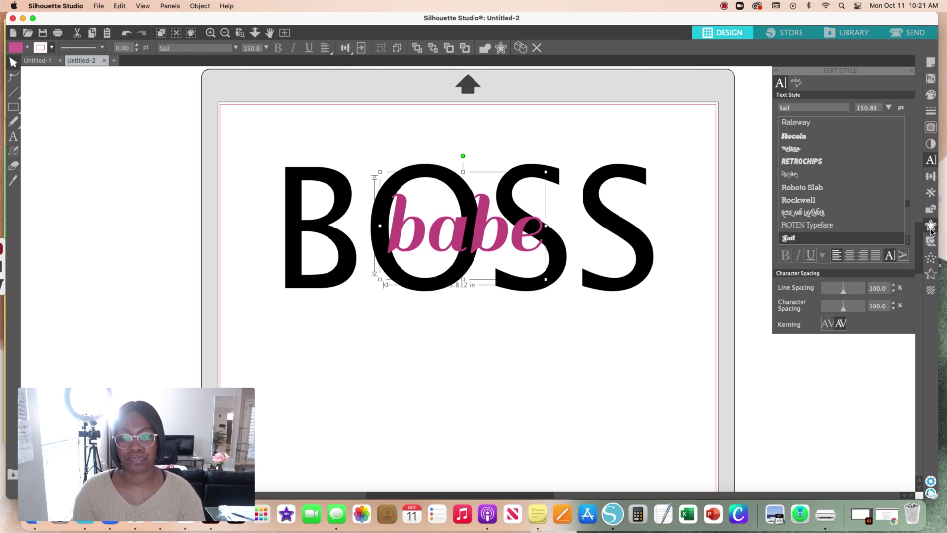
# Create a 0.125 in rounded offset outline around the babe text
pyautogui.click(930, 228)
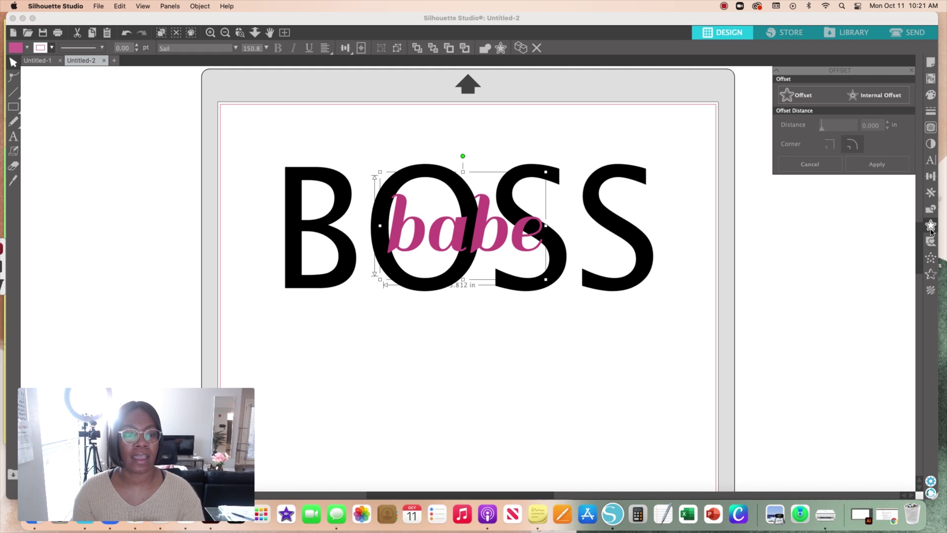
pyautogui.click(816, 102)
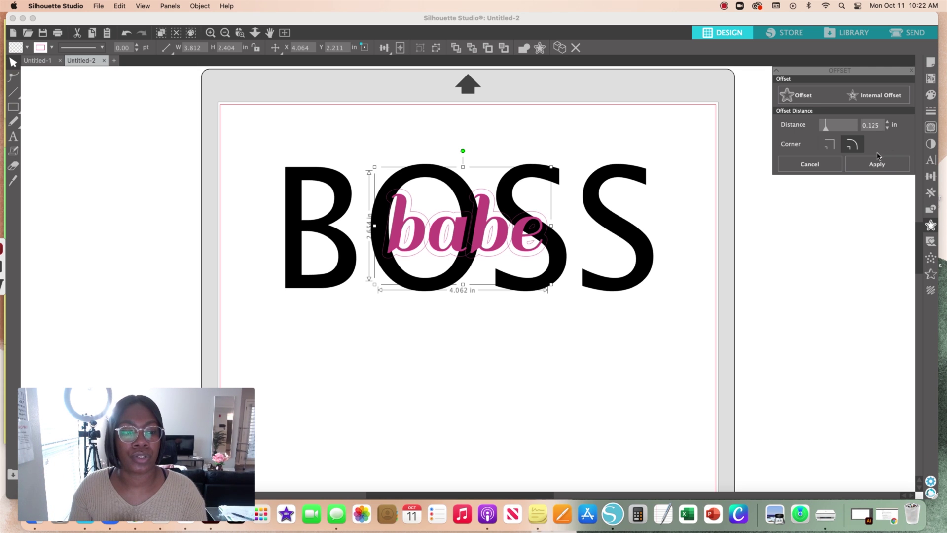
# Move the babe text below BOSS, leaving its offset outline over the BOSS letters
pyautogui.click(509, 343)
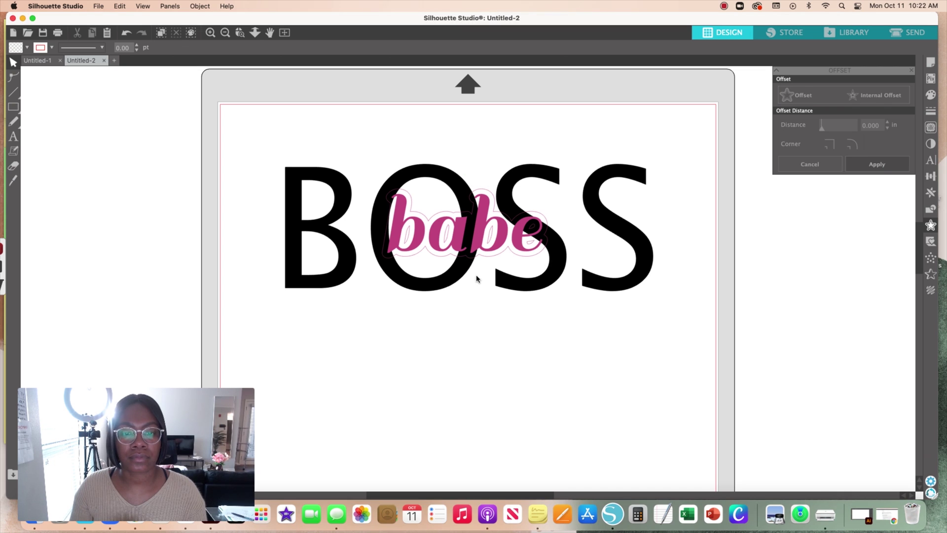
pyautogui.click(480, 229)
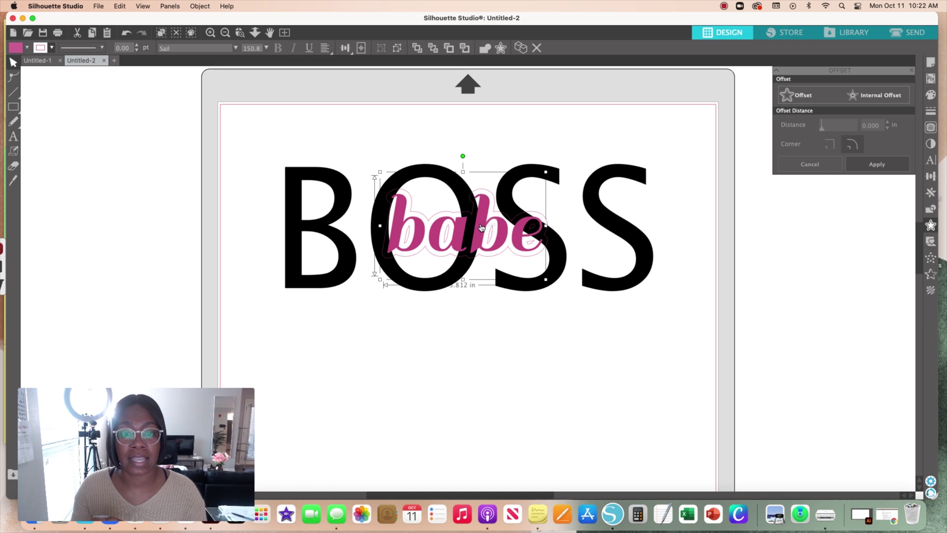
pyautogui.moveTo(481, 227); pyautogui.dragTo(469, 376)
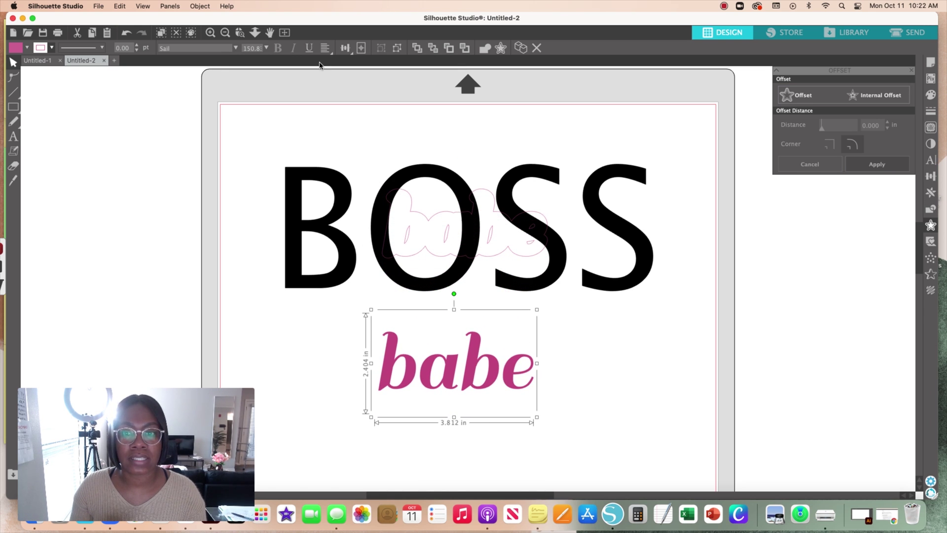
pyautogui.click(211, 33)
pyautogui.click(211, 34)
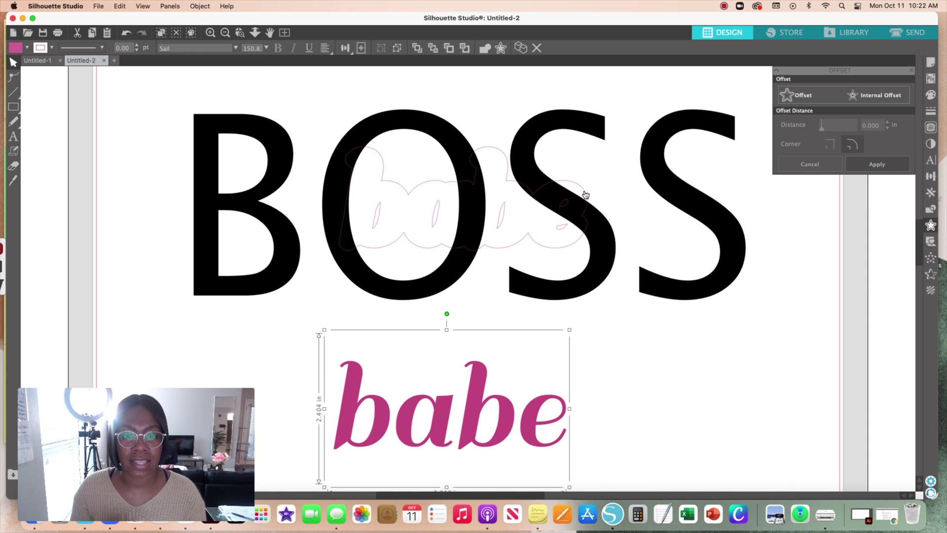
pyautogui.click(226, 32)
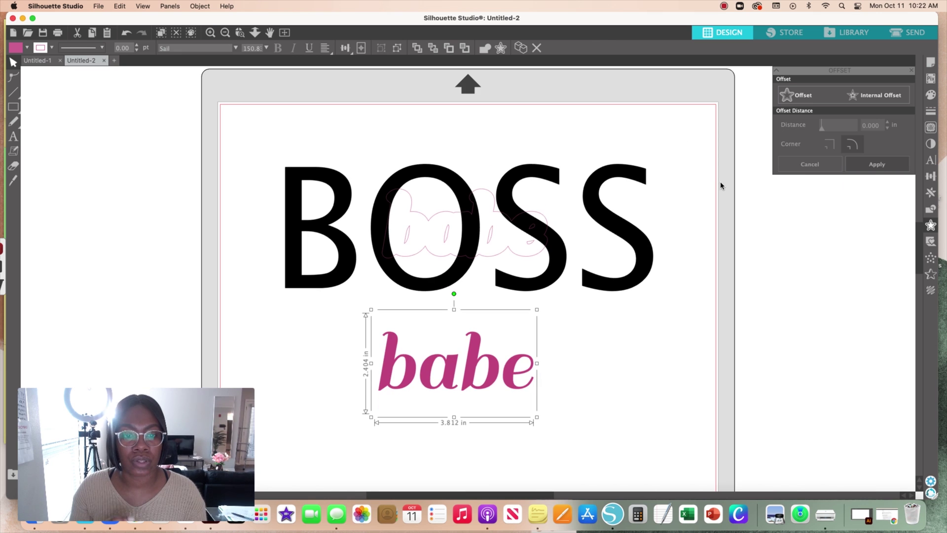
pyautogui.moveTo(455, 380); pyautogui.dragTo(456, 392)
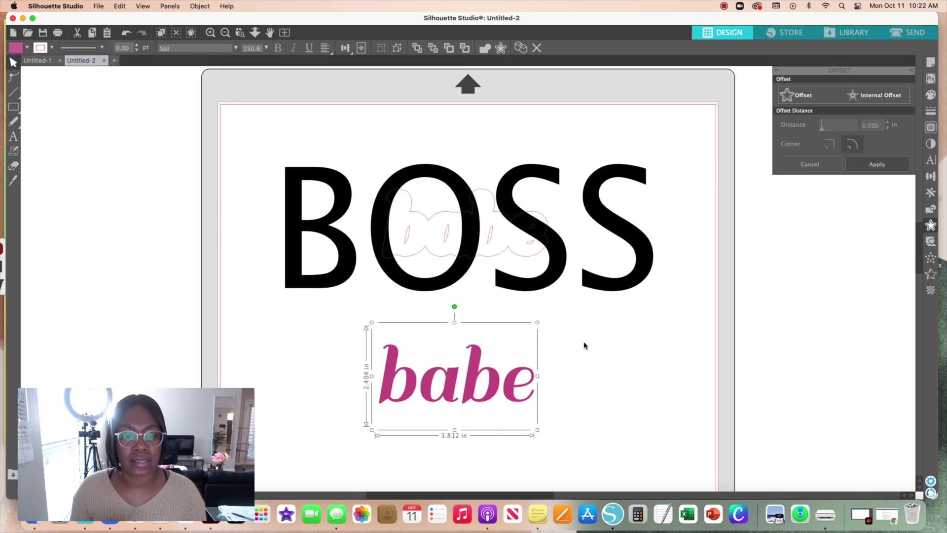
pyautogui.click(684, 224)
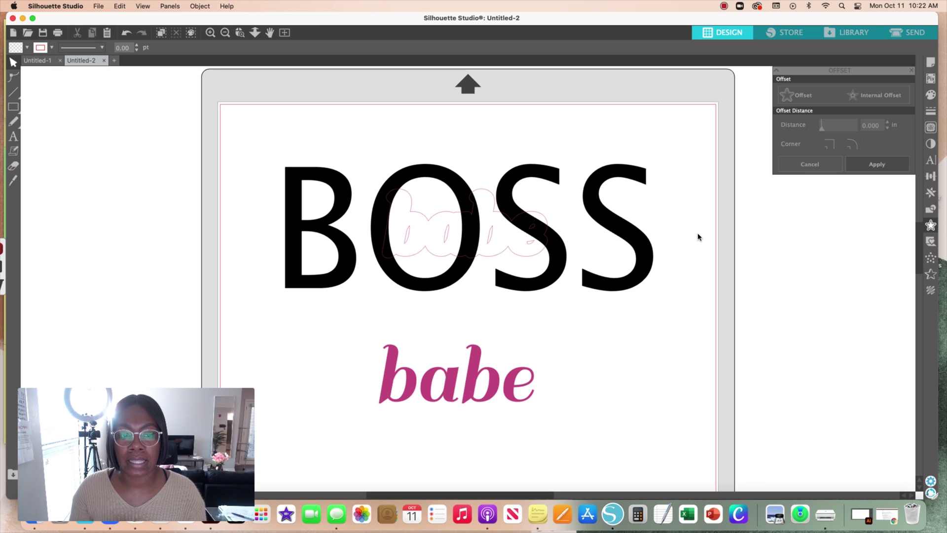
# Marquee-select BOSS together with the babe offset outline and check the selection
pyautogui.moveTo(698, 237); pyautogui.dragTo(487, 232)
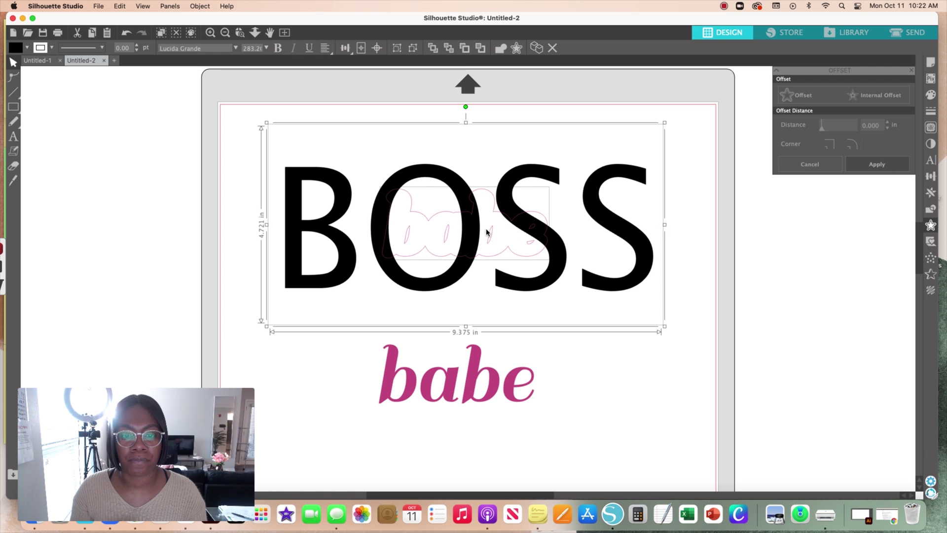
pyautogui.click(210, 33)
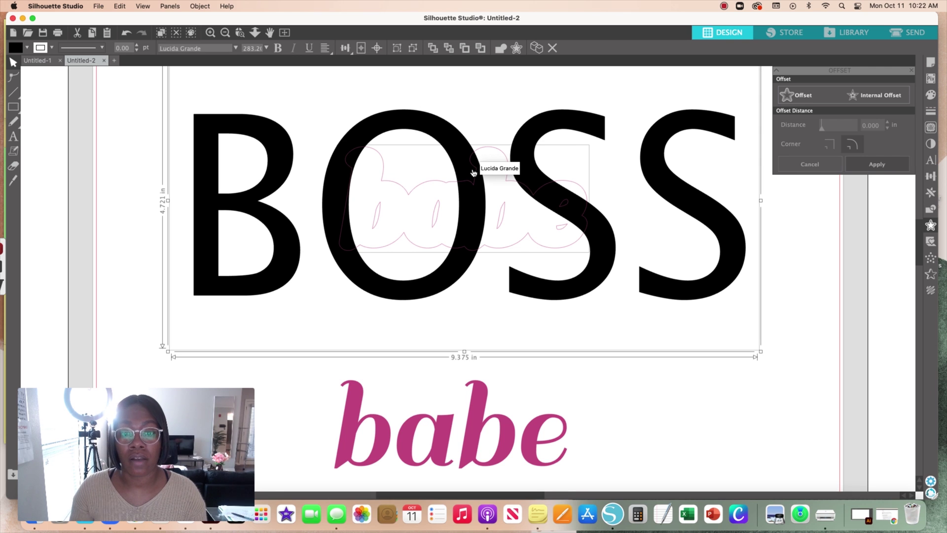
pyautogui.click(225, 32)
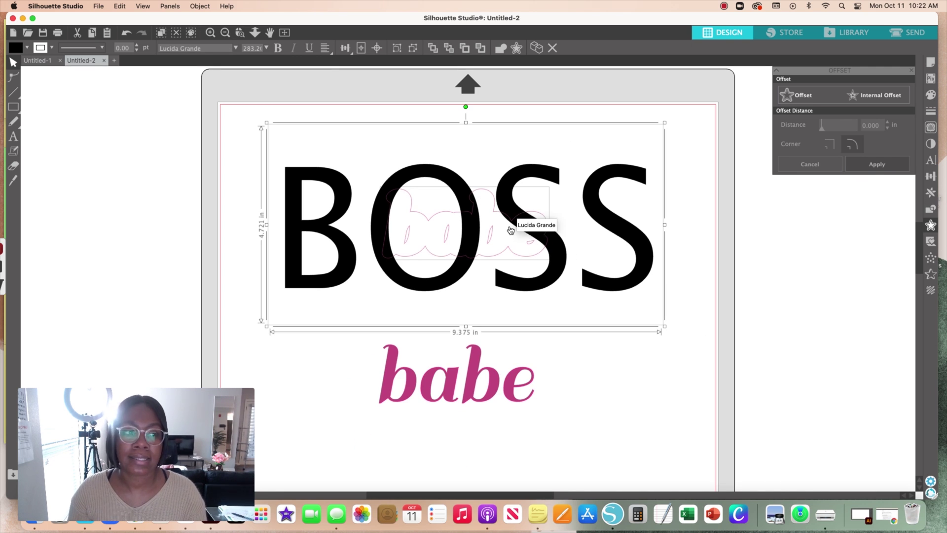
# Subtract the babe offset outline from the BOSS letters
pyautogui.click(931, 211)
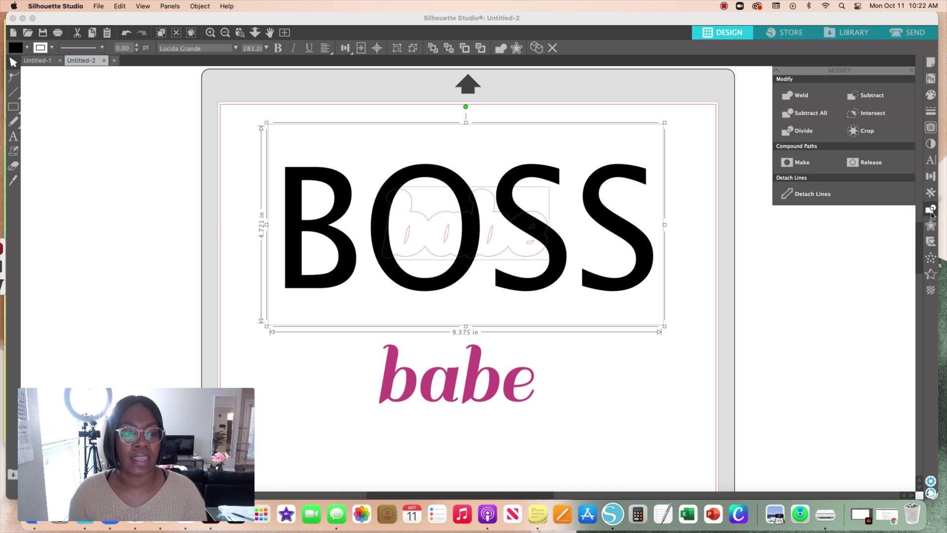
pyautogui.click(872, 97)
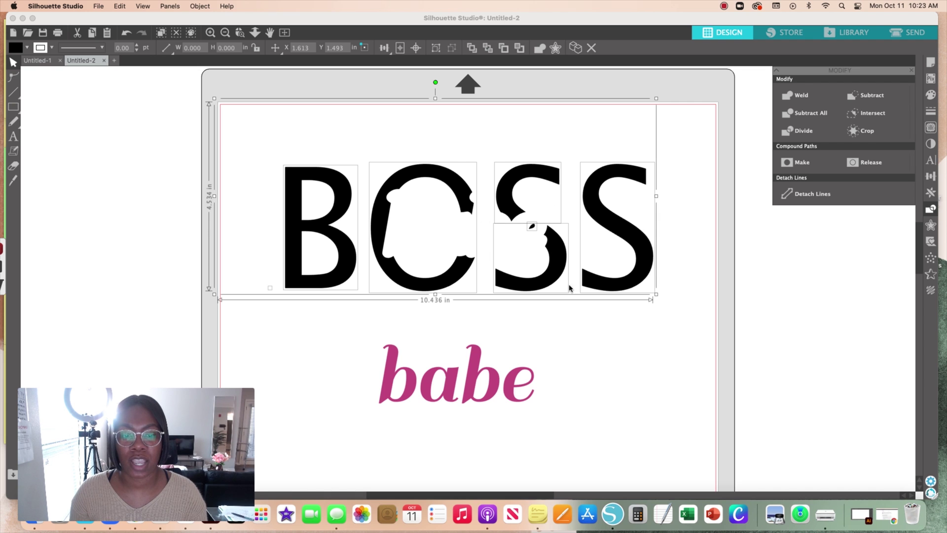
pyautogui.click(606, 354)
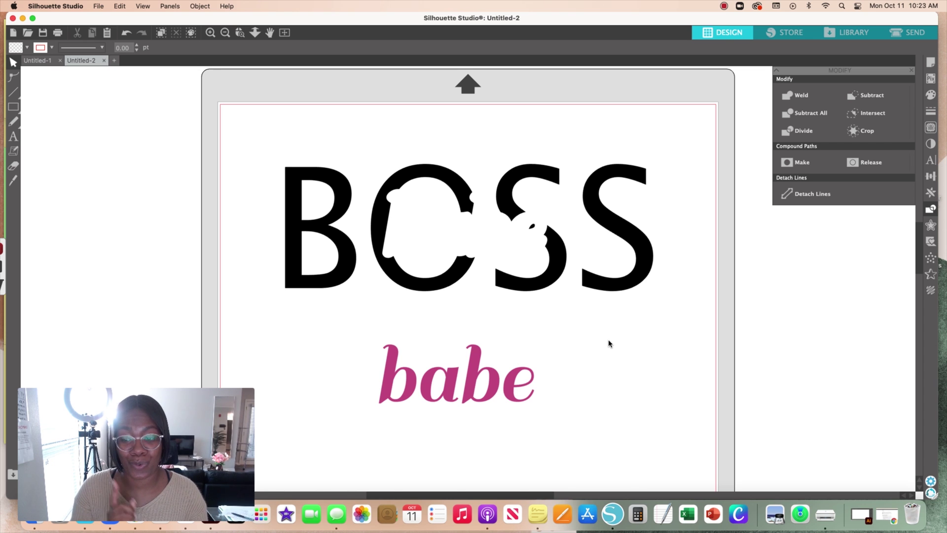
# Move the pink babe text up into the cut-out gap in the middle of BOSS
pyautogui.click(452, 390)
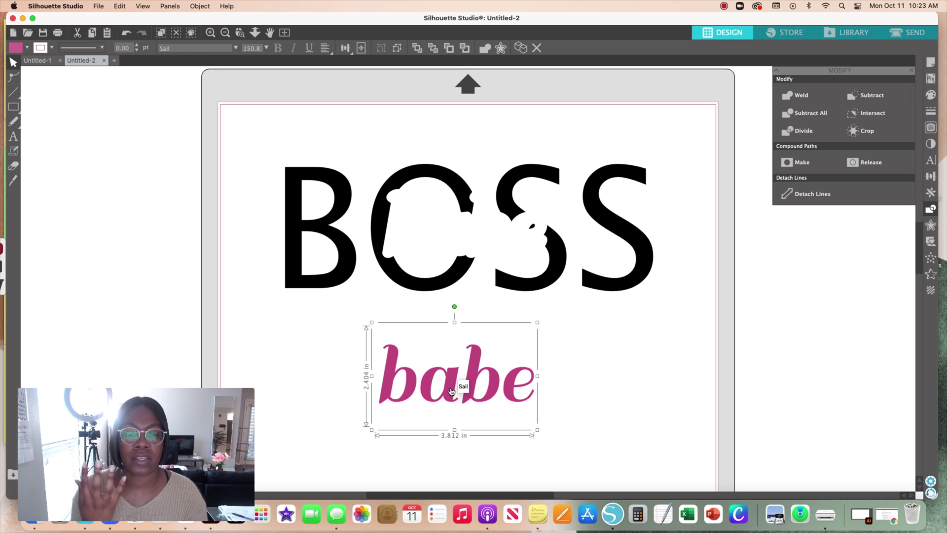
pyautogui.moveTo(452, 391); pyautogui.dragTo(461, 242)
pyautogui.click(508, 336)
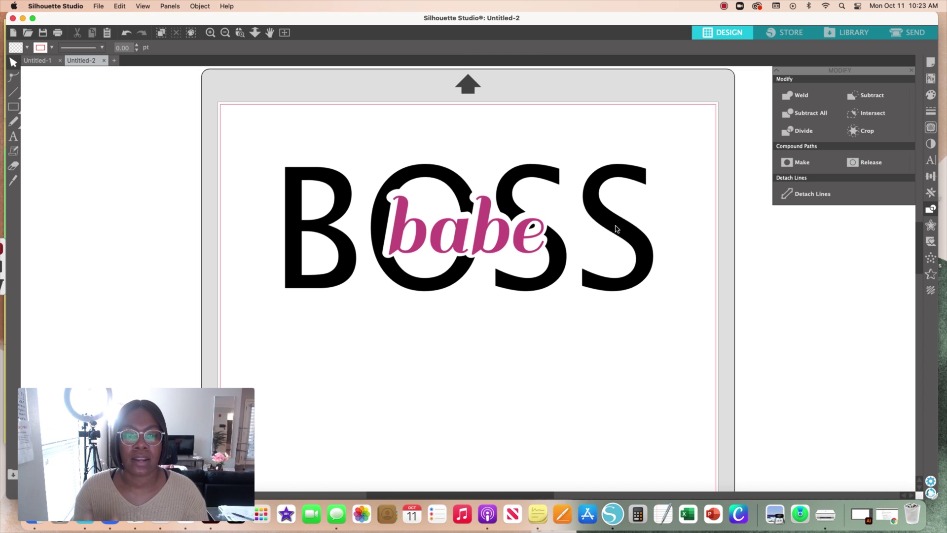
pyautogui.click(211, 33)
# Move the babe text below BOSS to expose the knockout cut-out
pyautogui.scroll(1, 440, 115)
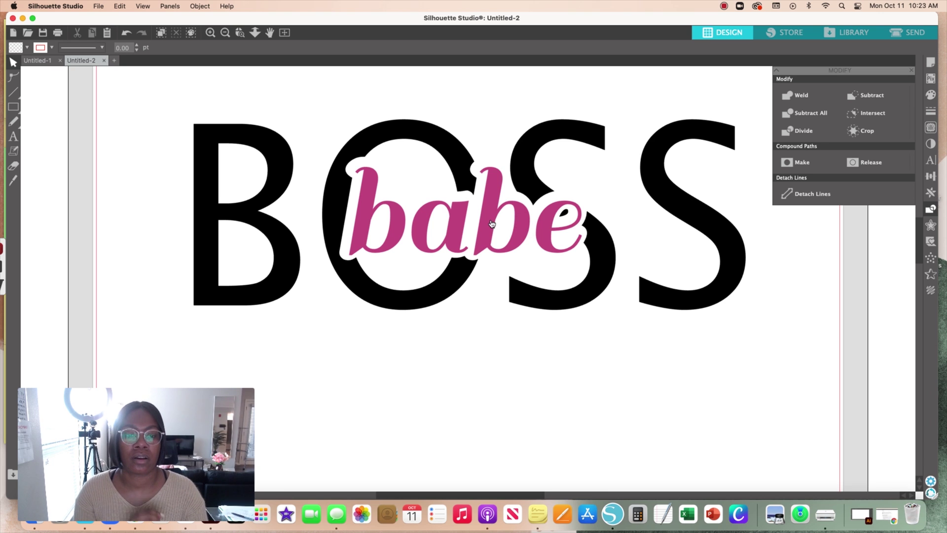
pyautogui.moveTo(492, 223); pyautogui.dragTo(483, 369)
pyautogui.click(561, 217)
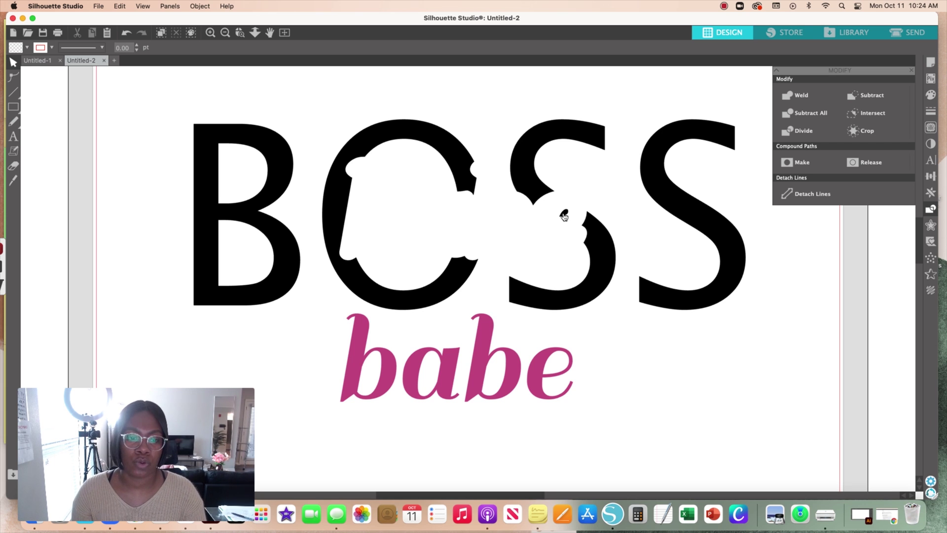
# Delete the tiny 0.137 x 0.117 in leftover fragment inside the S and close the Modify panel
pyautogui.click(564, 215)
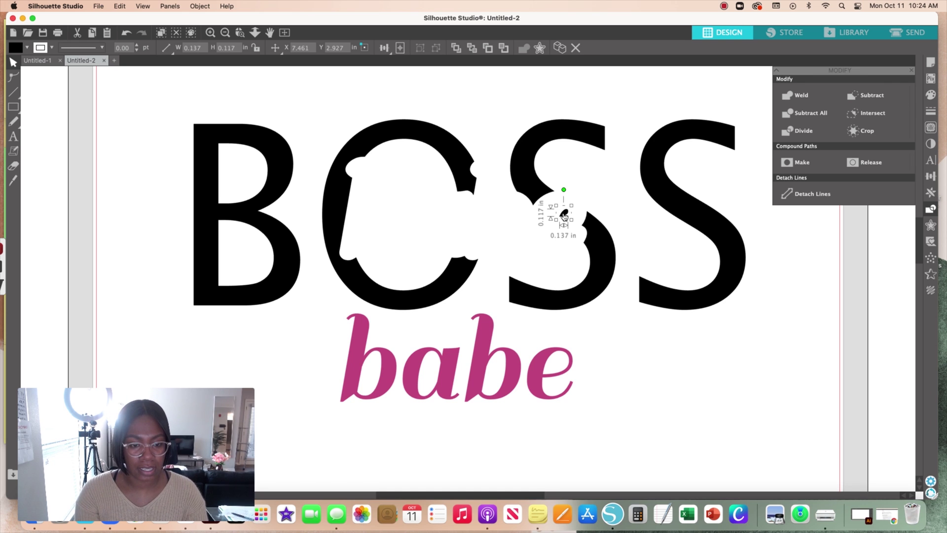
pyautogui.press('Delete')
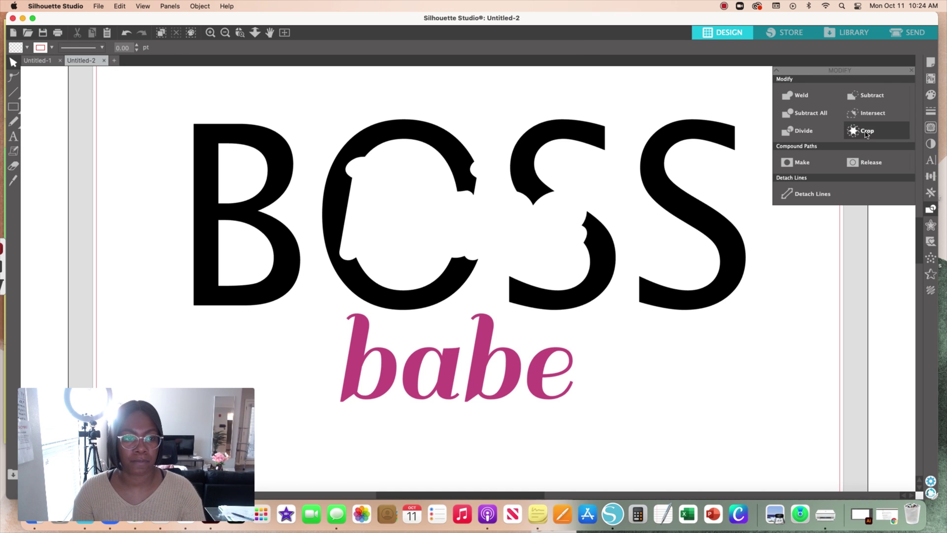
pyautogui.click(913, 71)
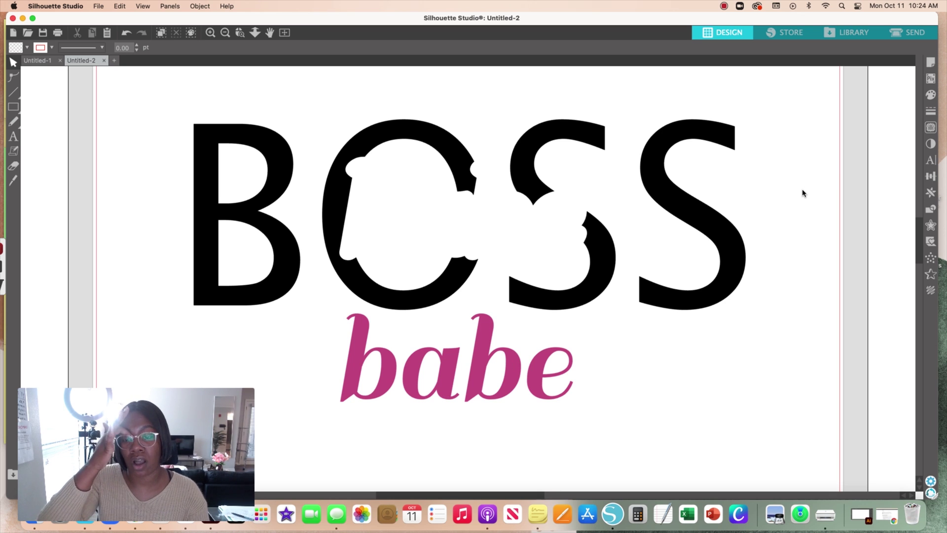
# Group all the BOSS letter pieces into one 8.823 x 3.042 in object
pyautogui.moveTo(806, 193); pyautogui.dragTo(200, 197)
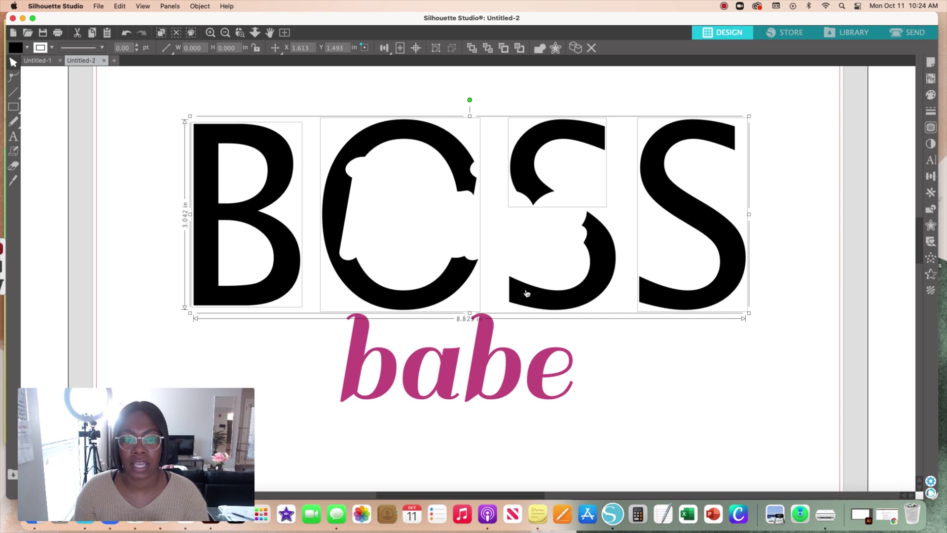
pyautogui.click(688, 381)
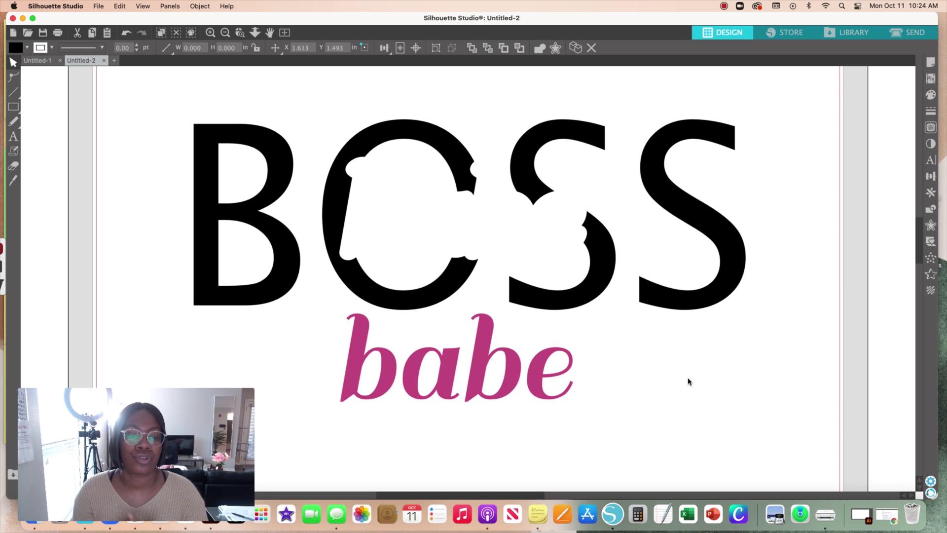
pyautogui.moveTo(155, 104); pyautogui.dragTo(748, 317)
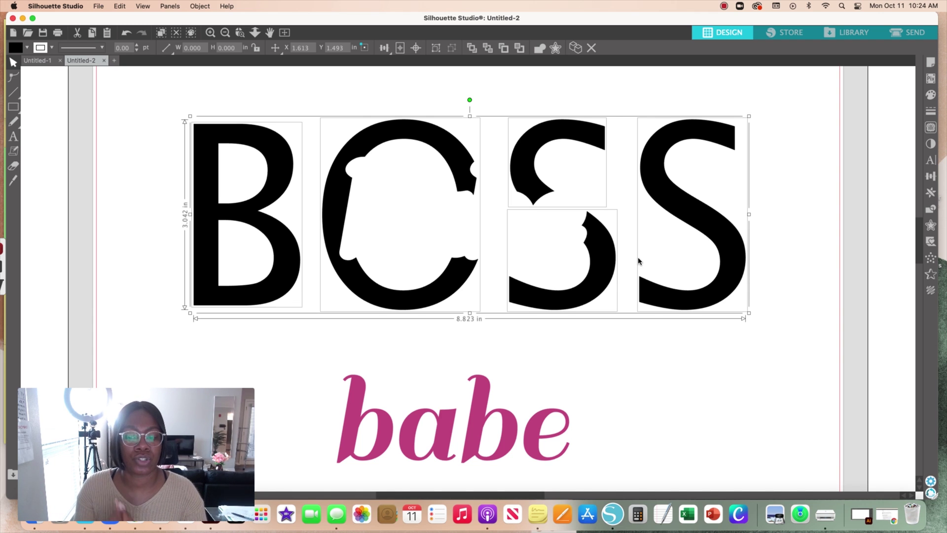
pyautogui.rightClick(599, 255)
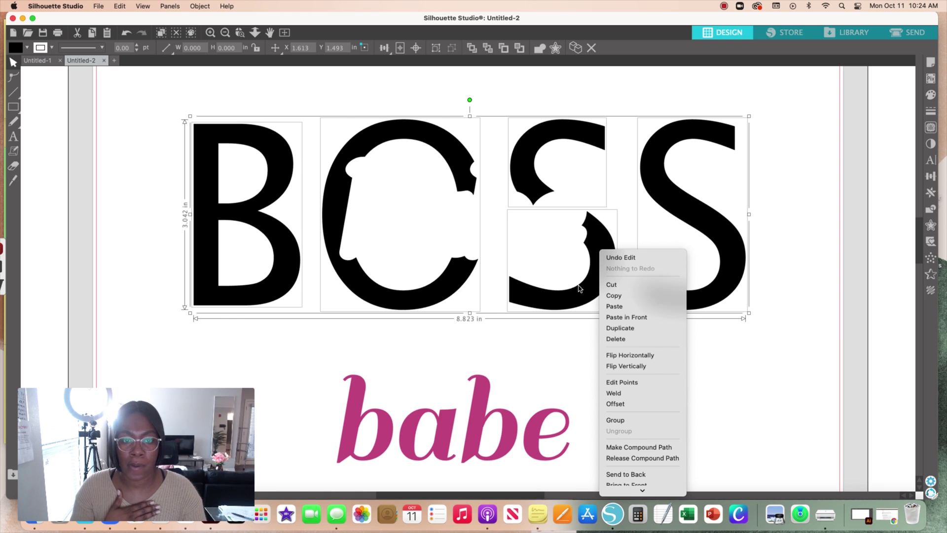
pyautogui.click(617, 421)
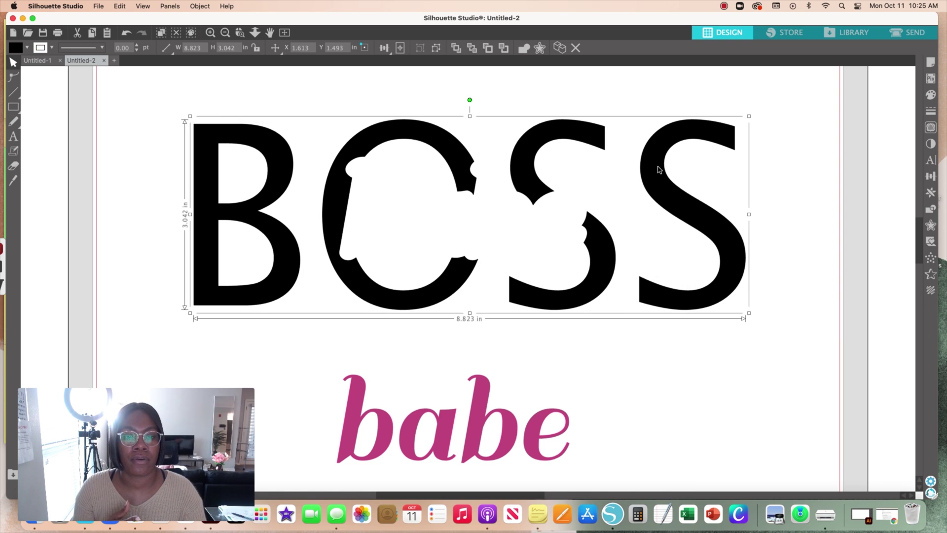
# Nudge the BOSS group up slightly and place the magenta babe back inside the knockout
pyautogui.moveTo(658, 170)
pyautogui.mouseDown()
pyautogui.moveTo(673, 157)
pyautogui.moveTo(667, 165)
pyautogui.mouseUp()
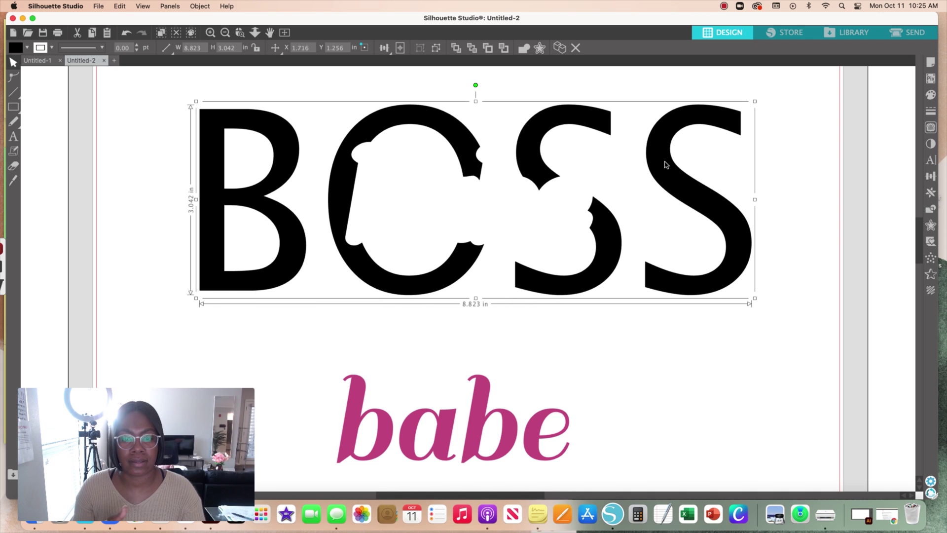
pyautogui.click(568, 325)
pyautogui.moveTo(472, 430); pyautogui.dragTo(492, 203)
pyautogui.click(615, 360)
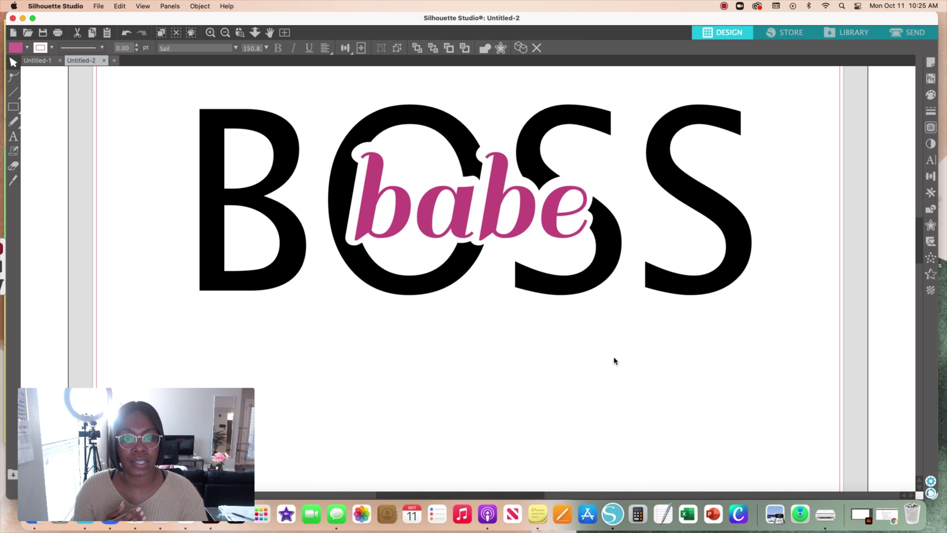
pyautogui.click(227, 35)
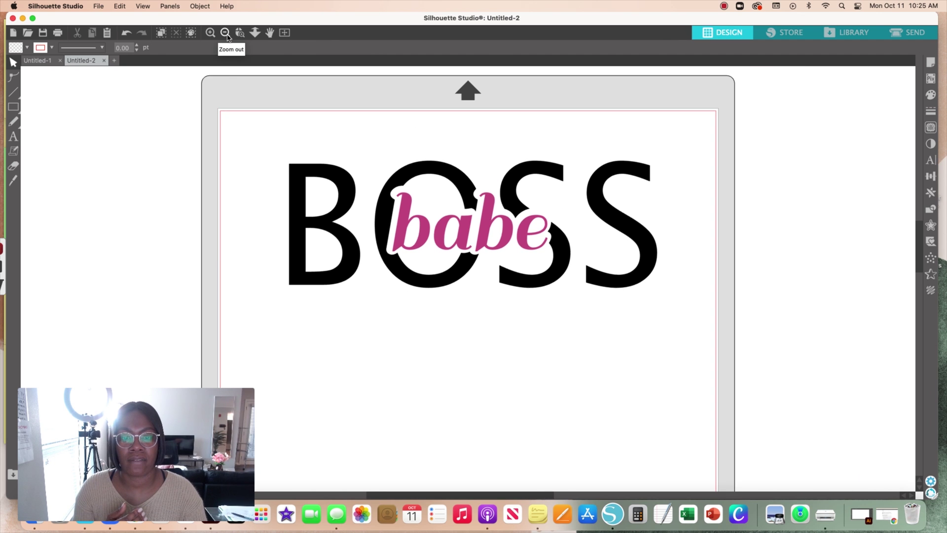
# Lower the BOSS babe design on the Untitled-2 mat and compare it with the Untitled-1 sample
pyautogui.click(226, 33)
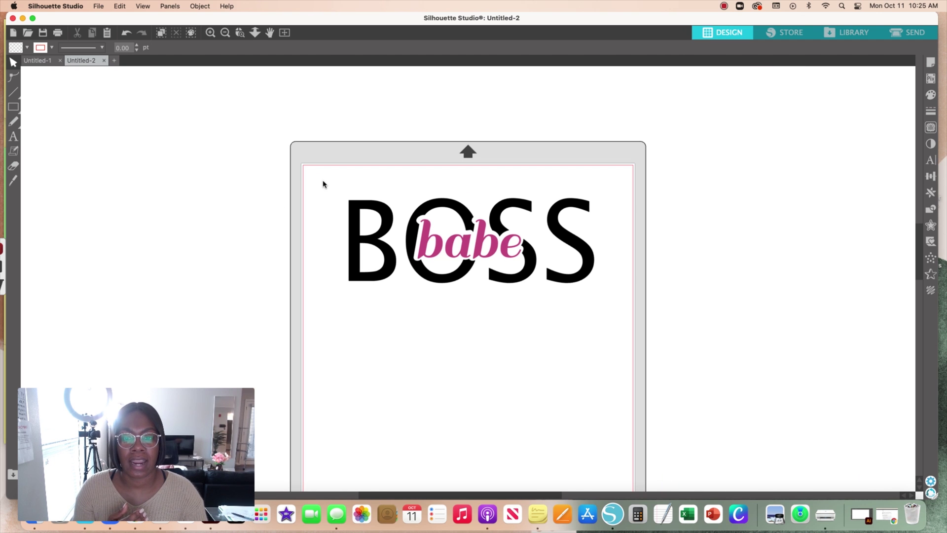
pyautogui.moveTo(324, 185); pyautogui.dragTo(594, 282)
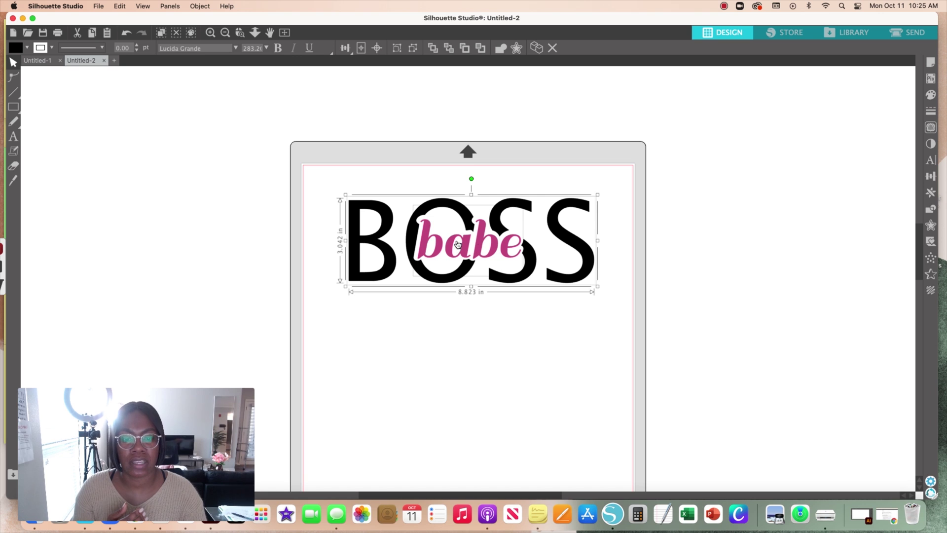
pyautogui.moveTo(448, 243); pyautogui.dragTo(456, 279)
pyautogui.click(427, 200)
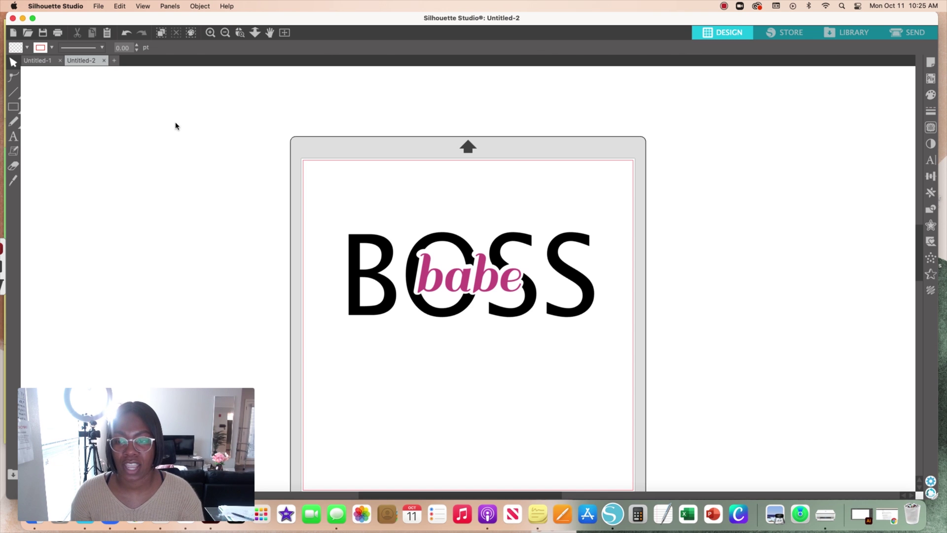
pyautogui.click(38, 62)
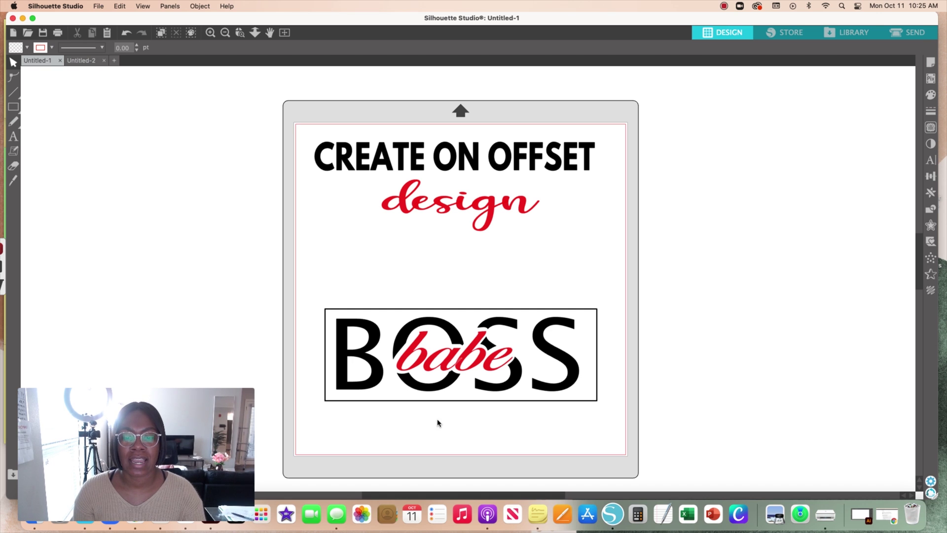
pyautogui.click(82, 60)
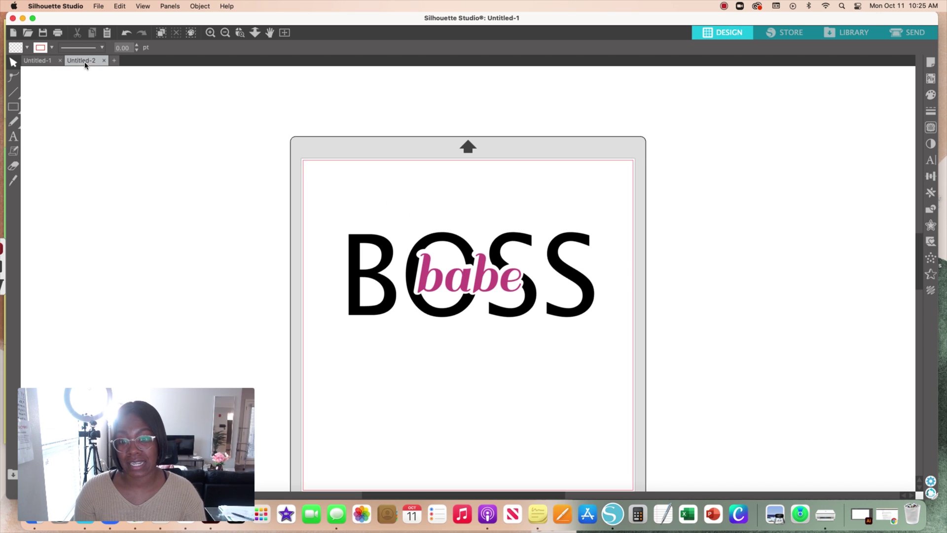